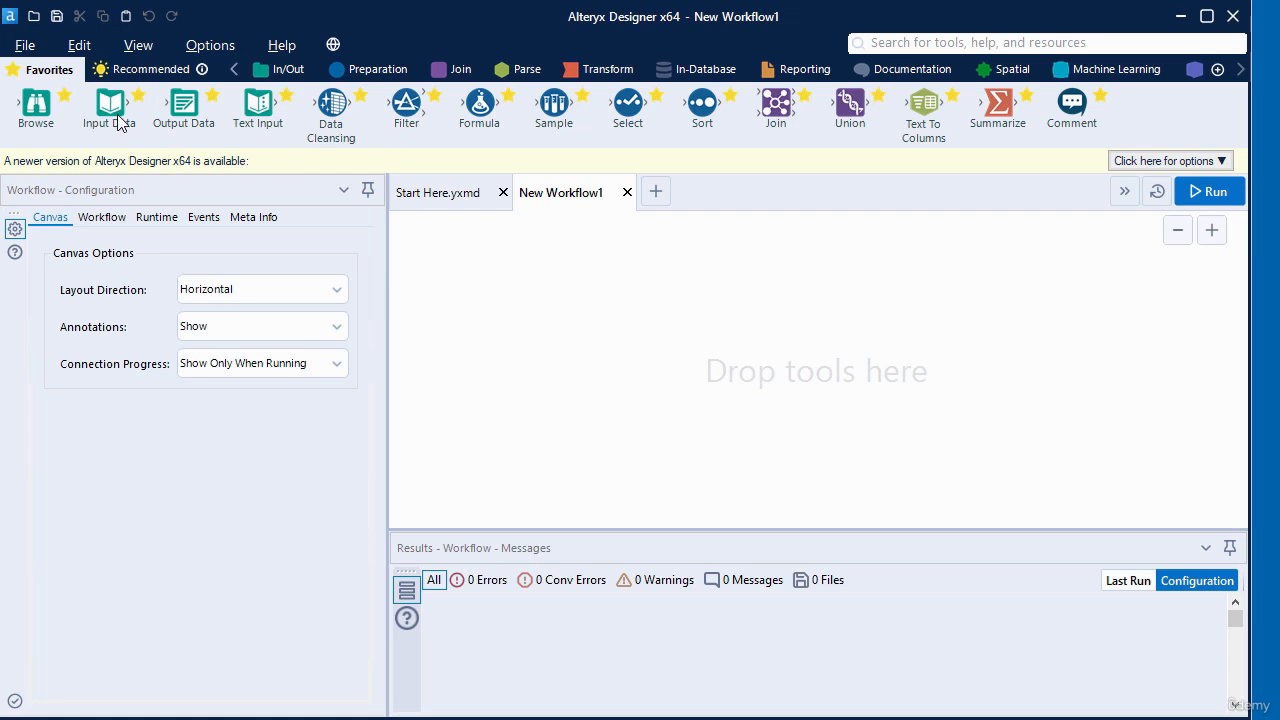
Place an Input Data tool on the empty canvas and open the file options of its data connections.
{"action": "left_click_drag", "start_coordinate": [117, 120], "coordinate": [535, 307]}
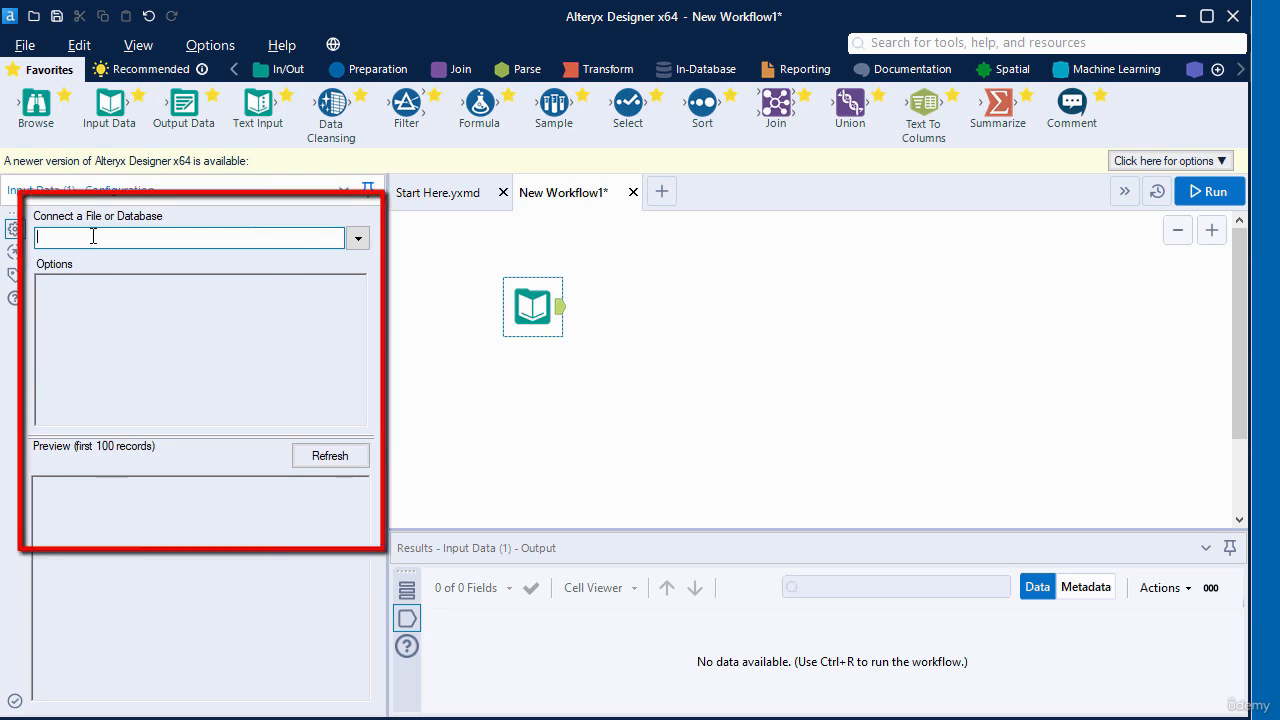
{"action": "left_click", "coordinate": [359, 242]}
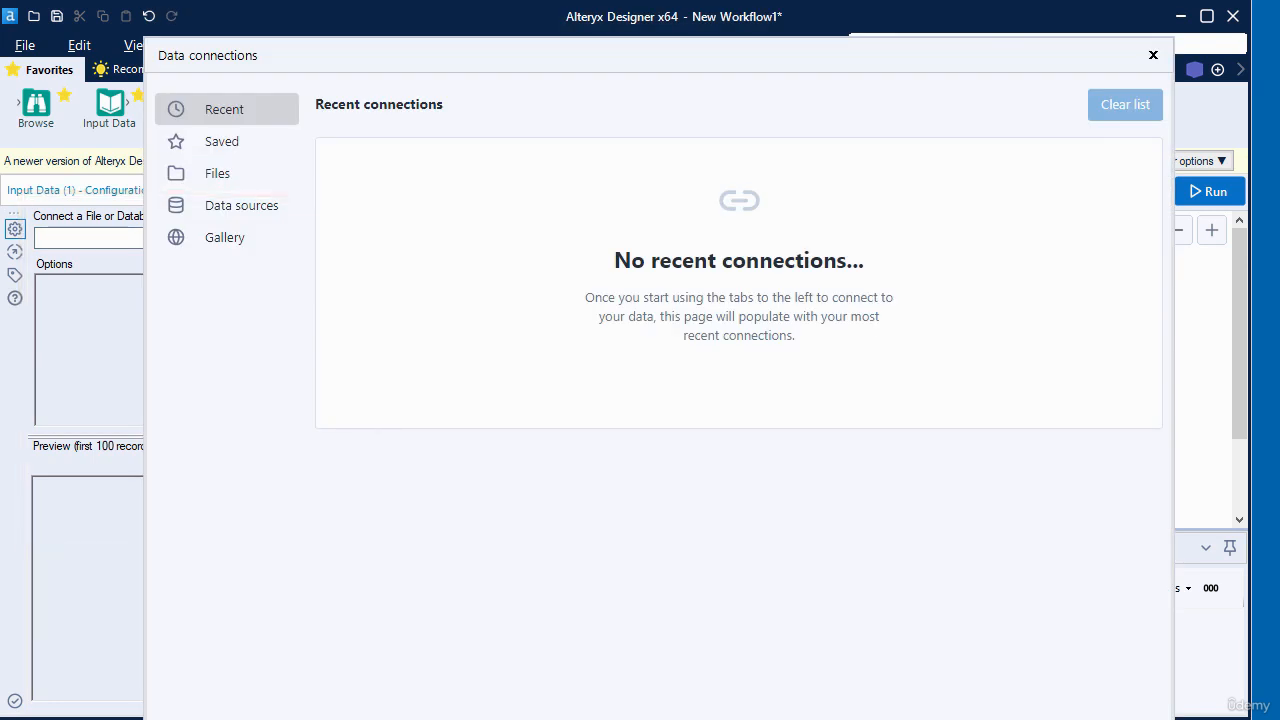
{"action": "left_click", "coordinate": [213, 180]}
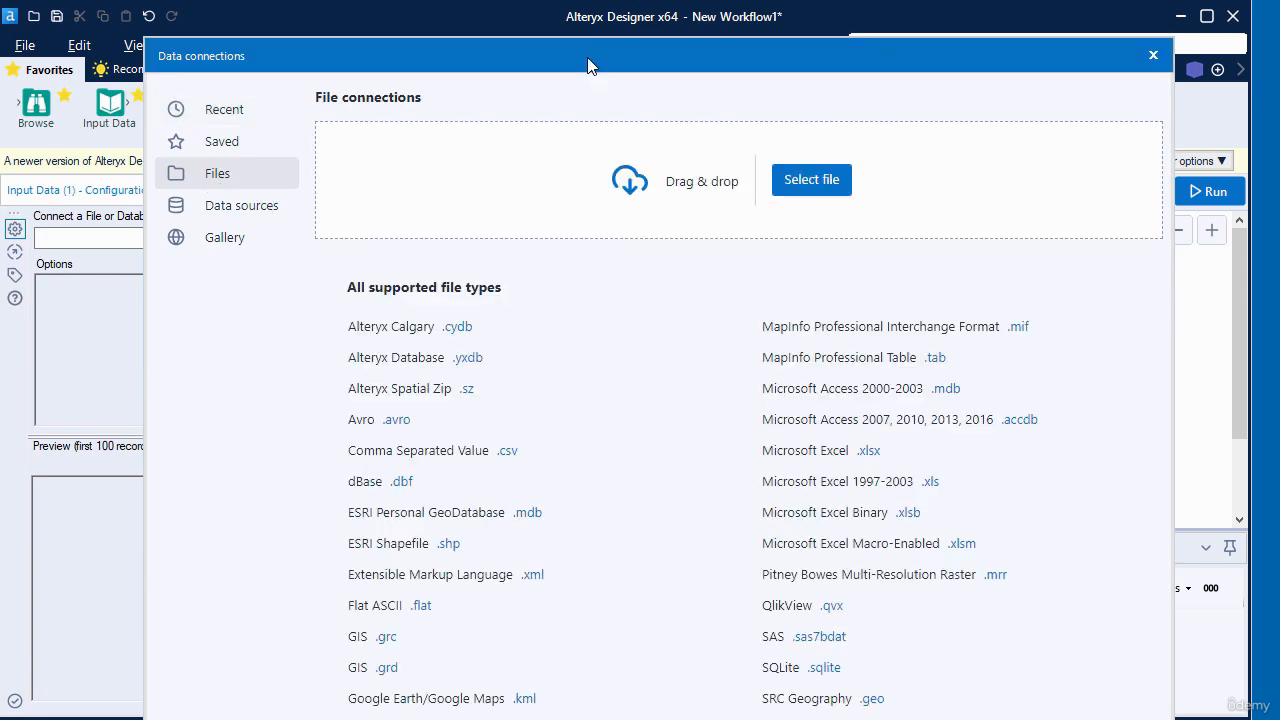
{"action": "left_click_drag", "start_coordinate": [586, 56], "coordinate": [578, 34]}
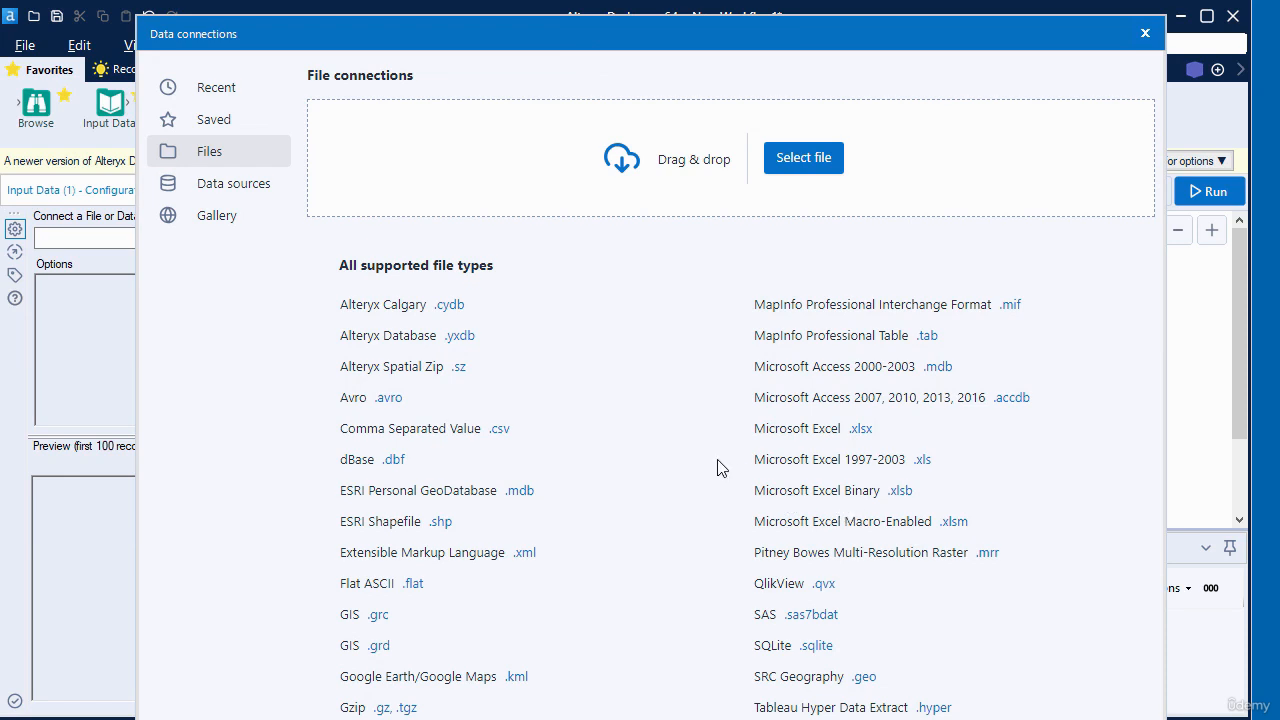
Review the data sources and connection types available for the Input Data tool.
{"action": "left_click", "coordinate": [233, 190]}
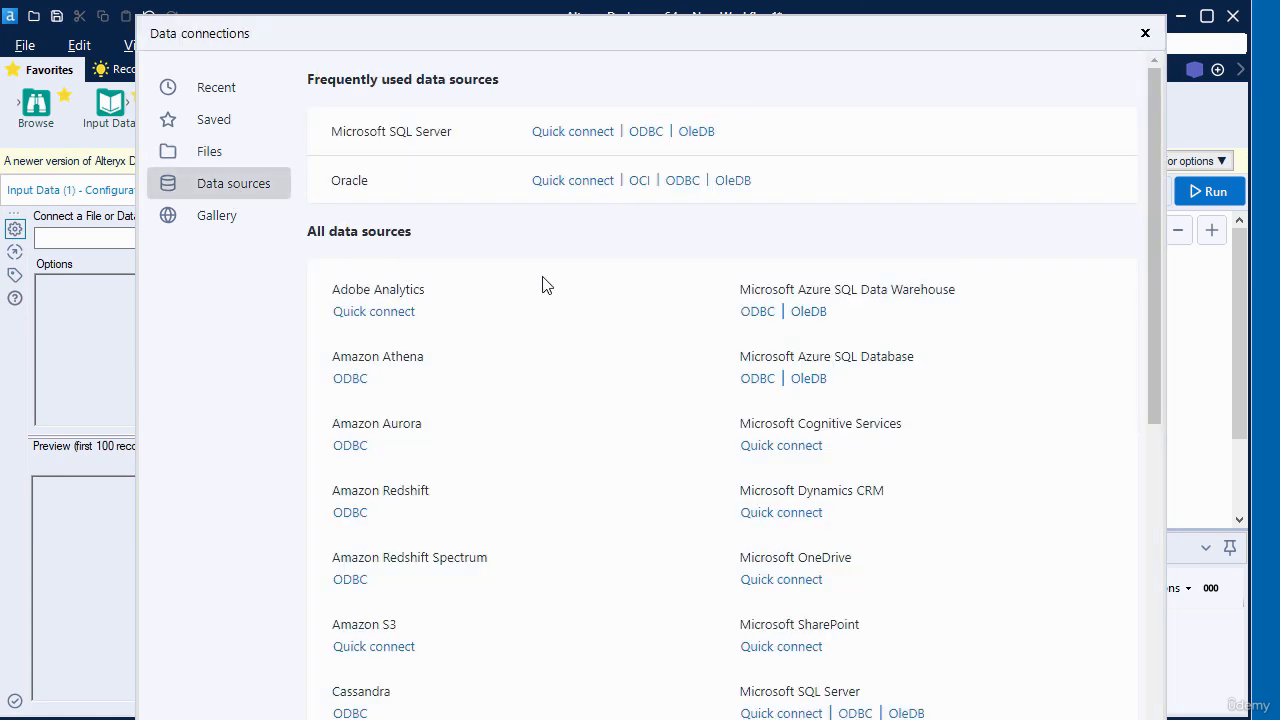
{"action": "scroll", "coordinate": [545, 286], "scroll_direction": "down", "scroll_amount": 1}
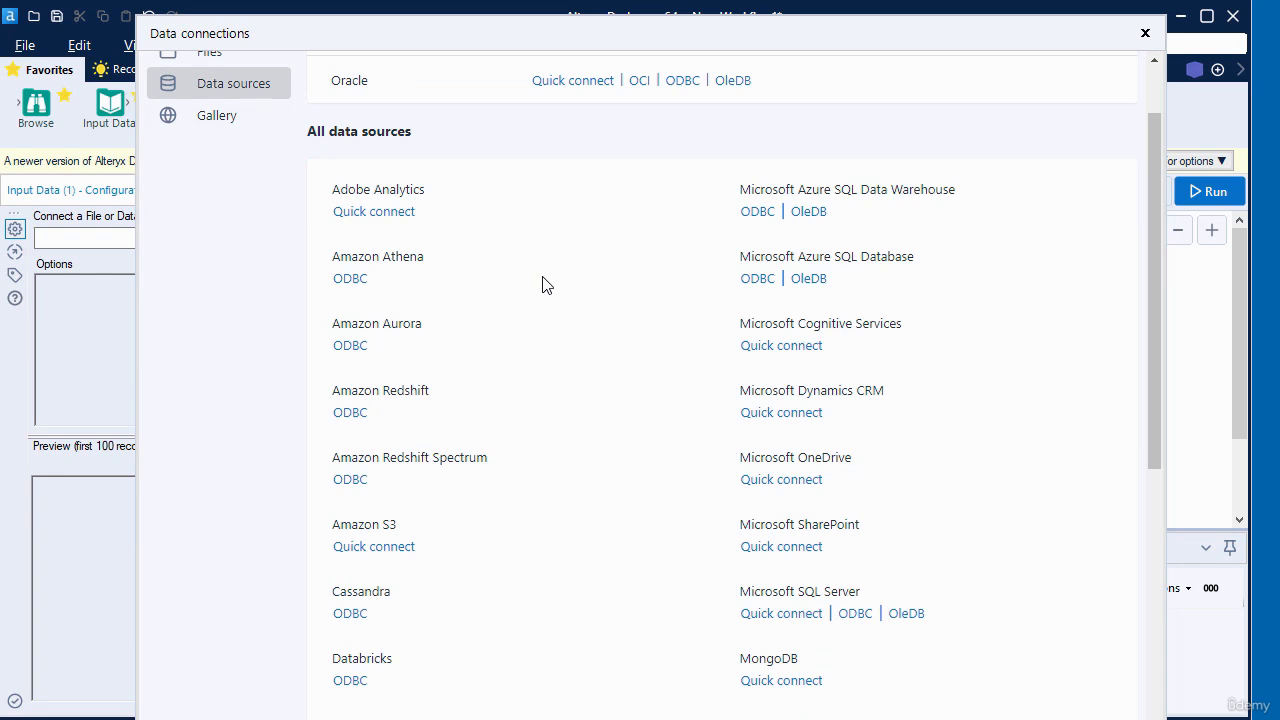
{"action": "scroll", "coordinate": [545, 286], "scroll_direction": "up", "scroll_amount": 1}
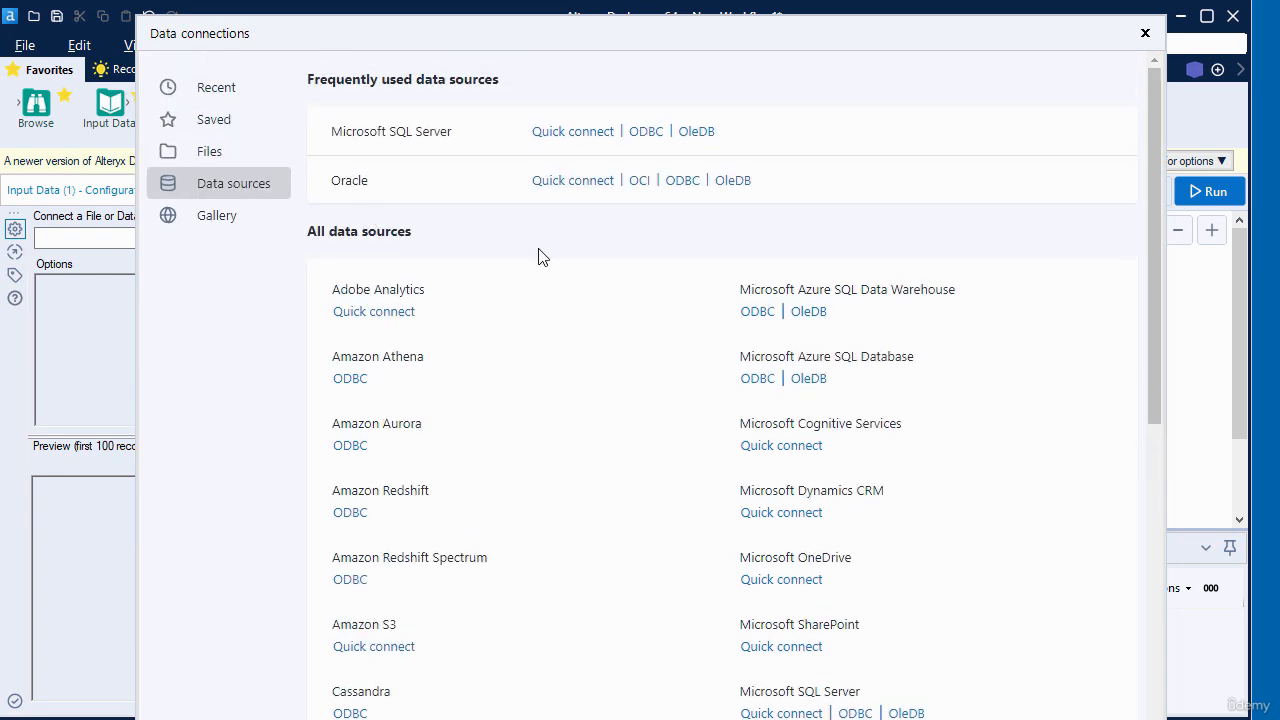
{"action": "scroll", "coordinate": [529, 288], "scroll_direction": "down", "scroll_amount": 9}
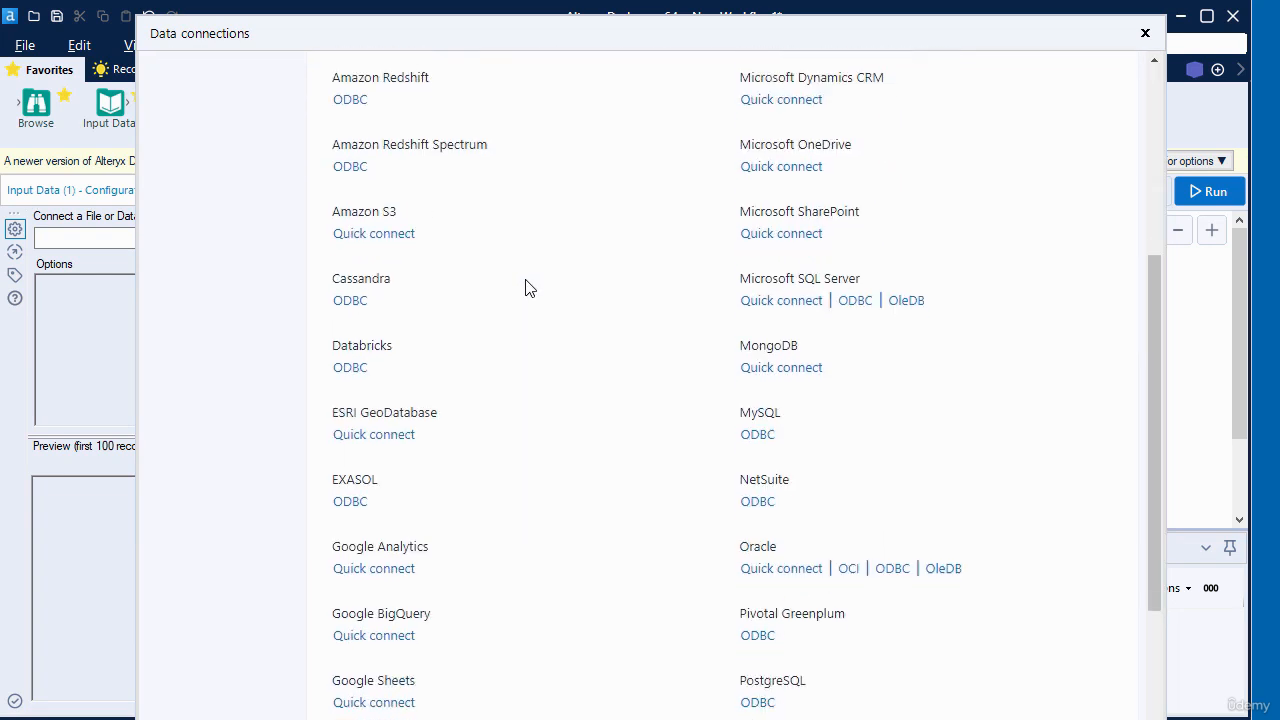
{"action": "scroll", "coordinate": [529, 288], "scroll_direction": "up", "scroll_amount": 10}
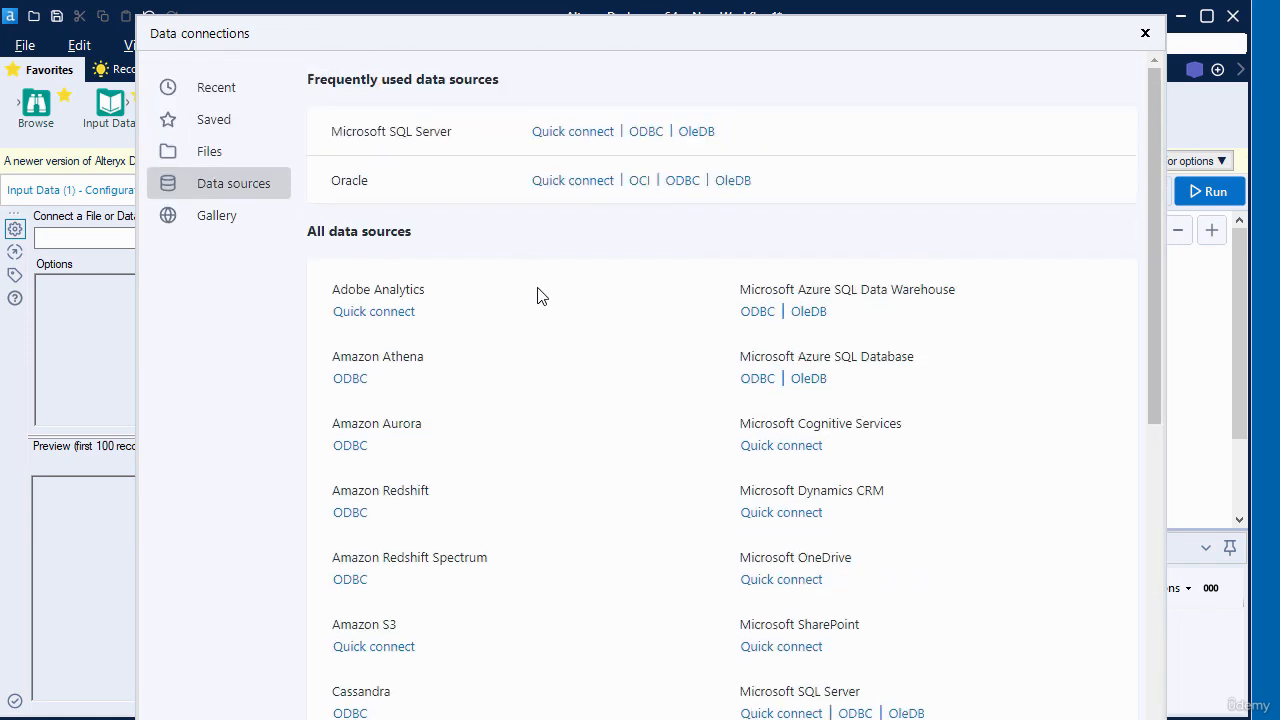
Connect the Input Data tool to the TutorialData file in the SampleData folder.
{"action": "left_click", "coordinate": [212, 160]}
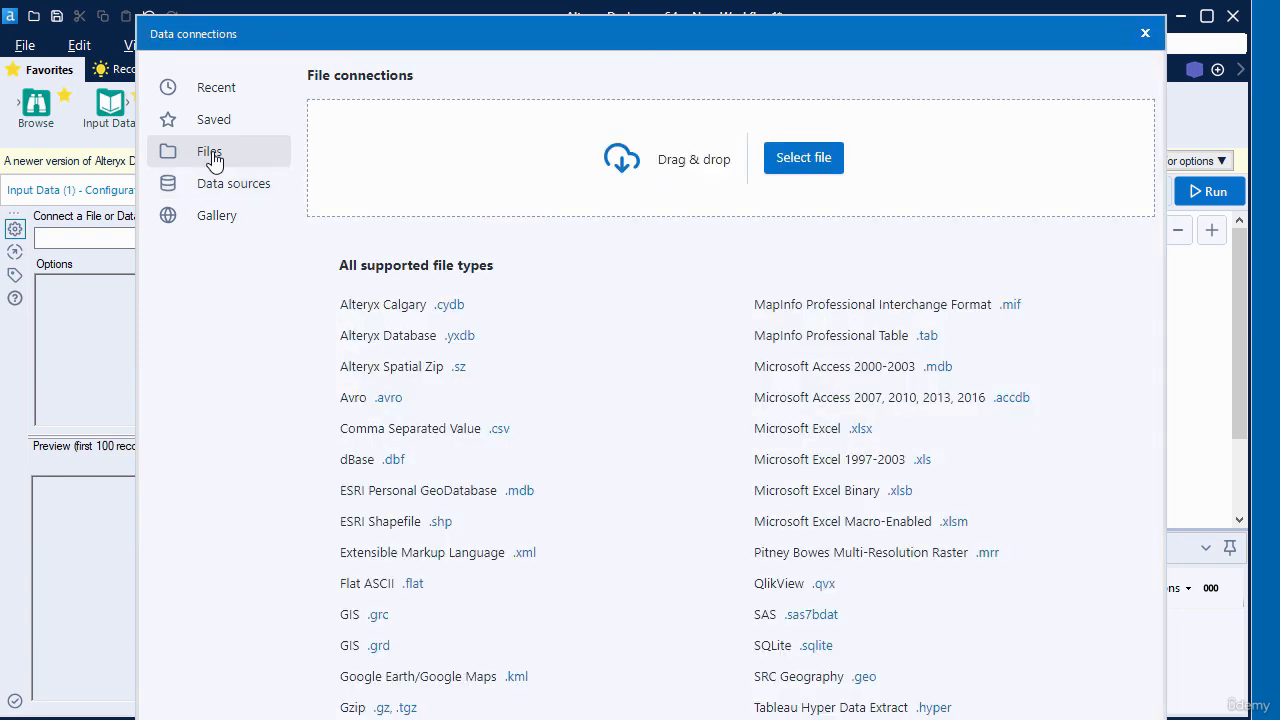
{"action": "left_click", "coordinate": [803, 159]}
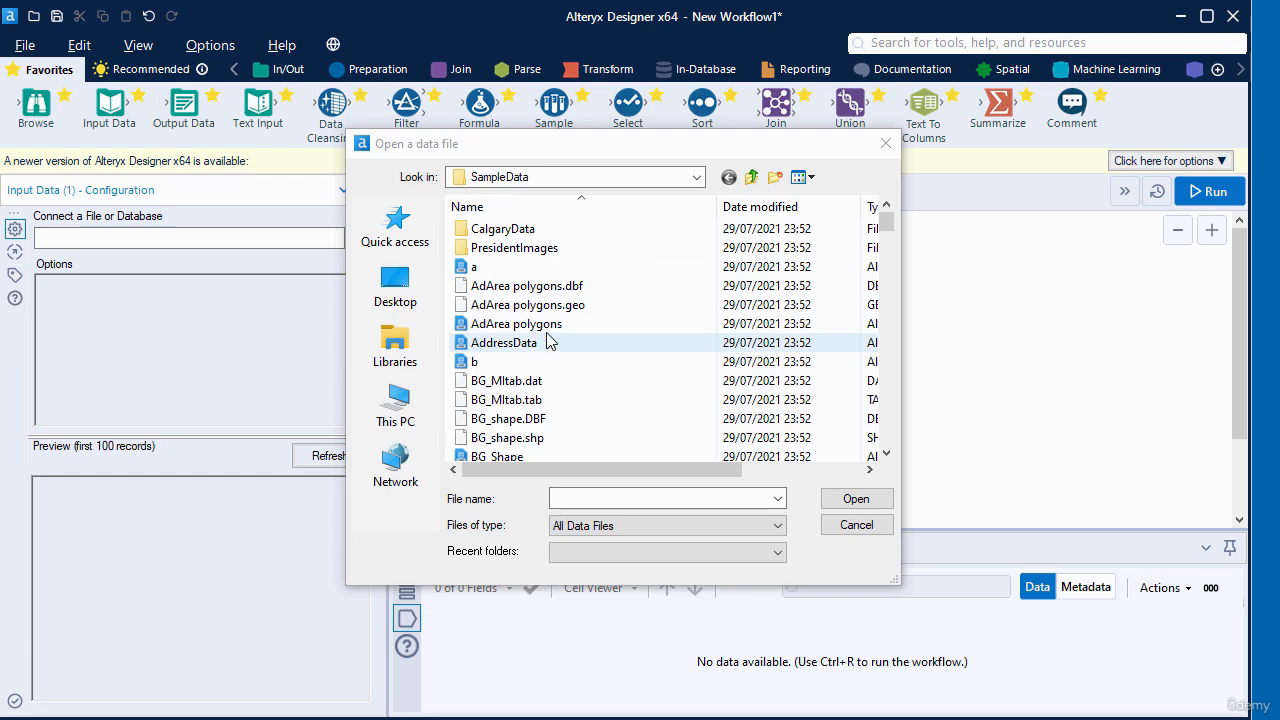
{"action": "scroll", "coordinate": [680, 310], "scroll_direction": "down", "scroll_amount": 2}
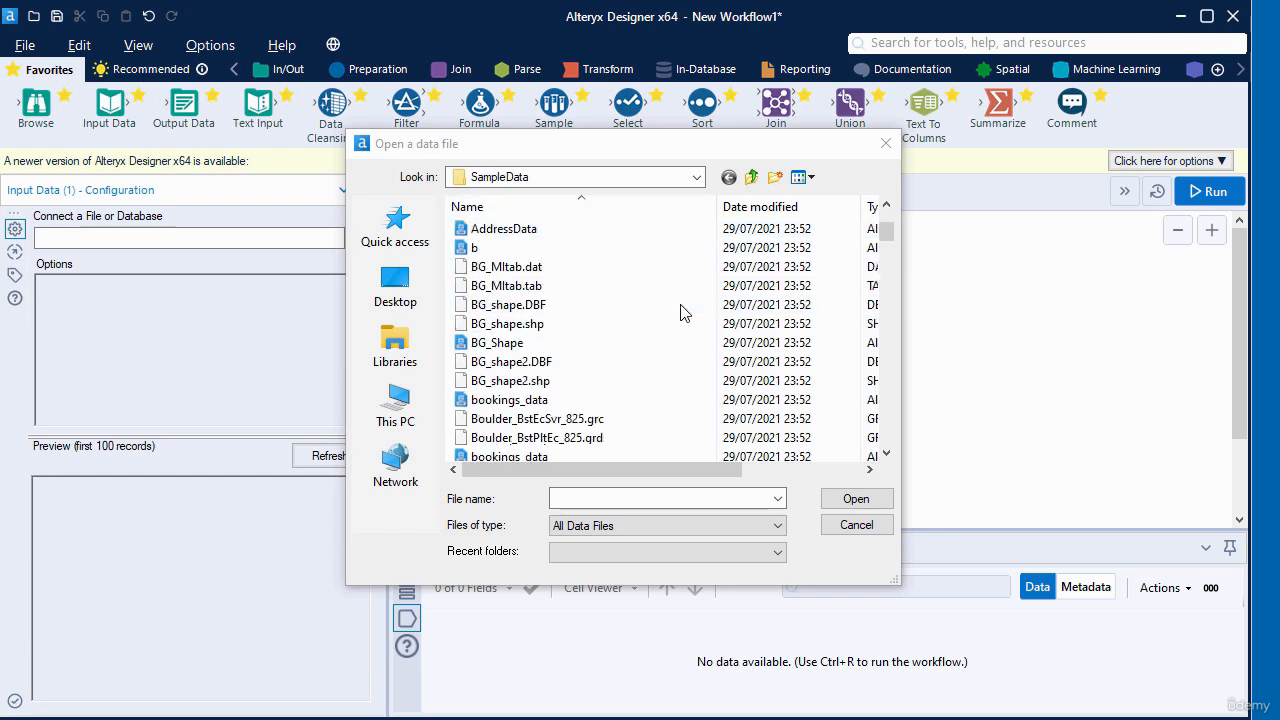
{"action": "scroll", "coordinate": [681, 315], "scroll_direction": "down", "scroll_amount": 15}
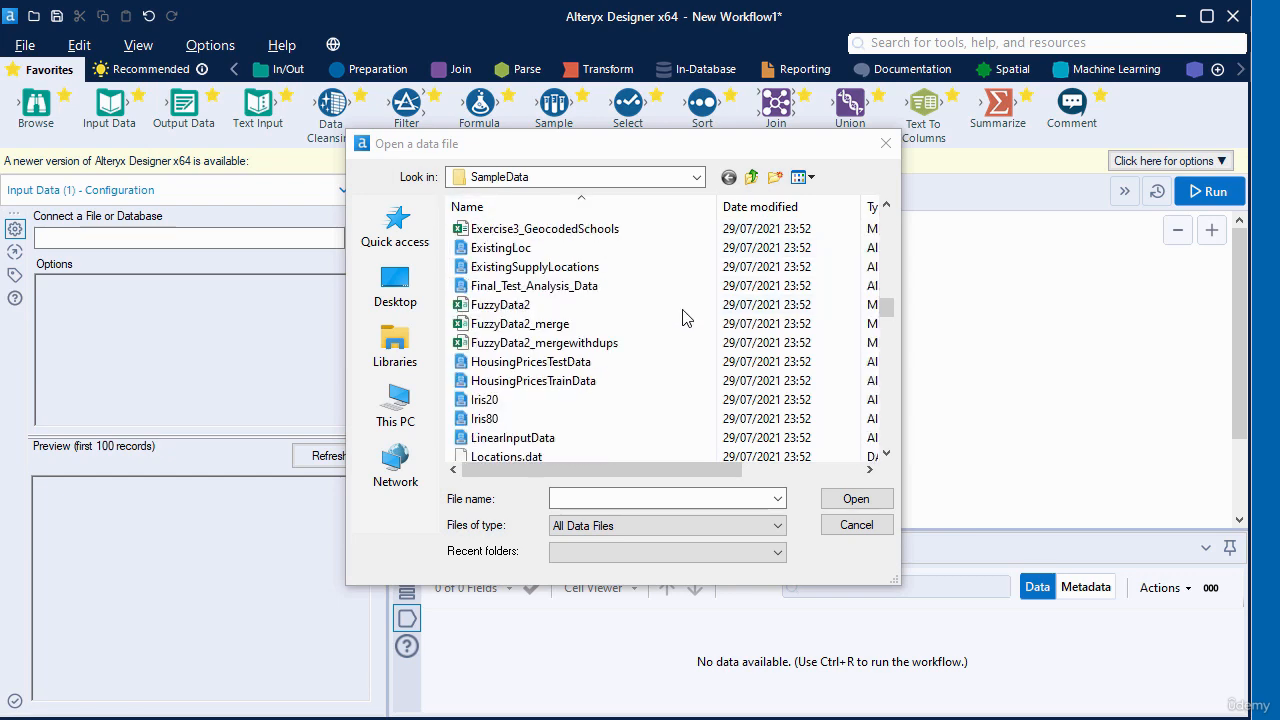
{"action": "scroll", "coordinate": [683, 318], "scroll_direction": "down", "scroll_amount": 20}
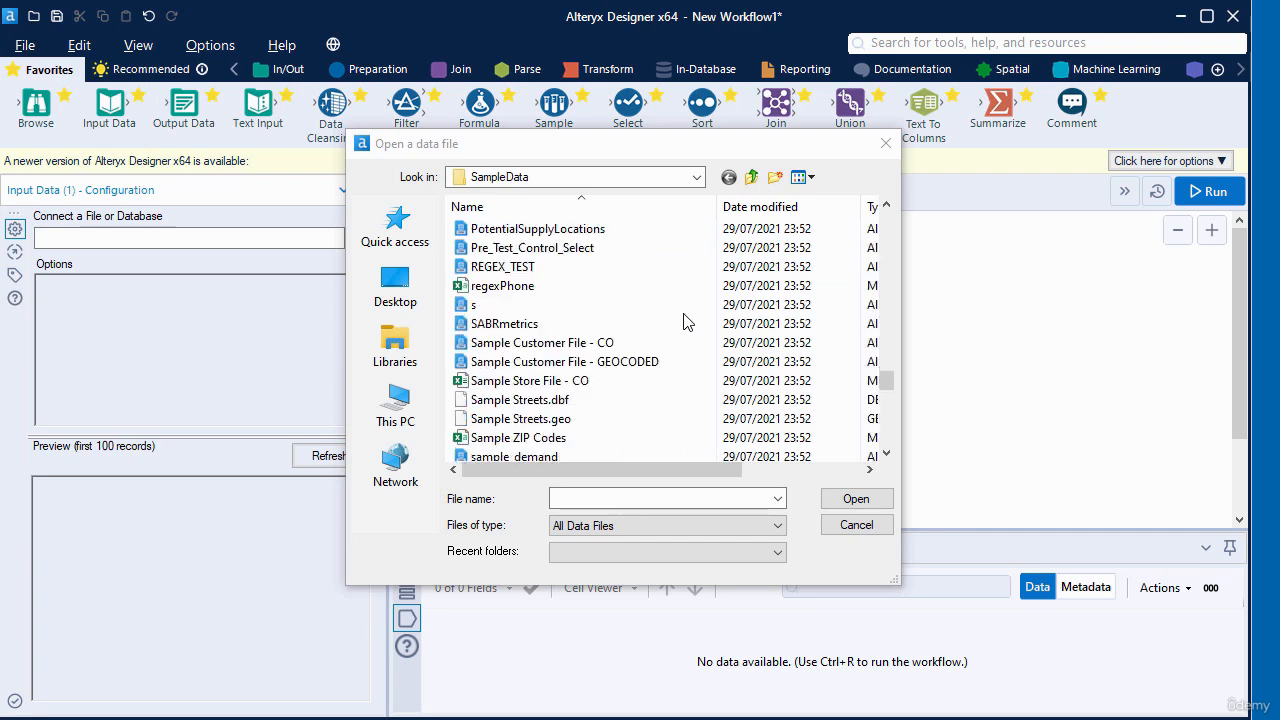
{"action": "scroll", "coordinate": [683, 321], "scroll_direction": "down", "scroll_amount": 9}
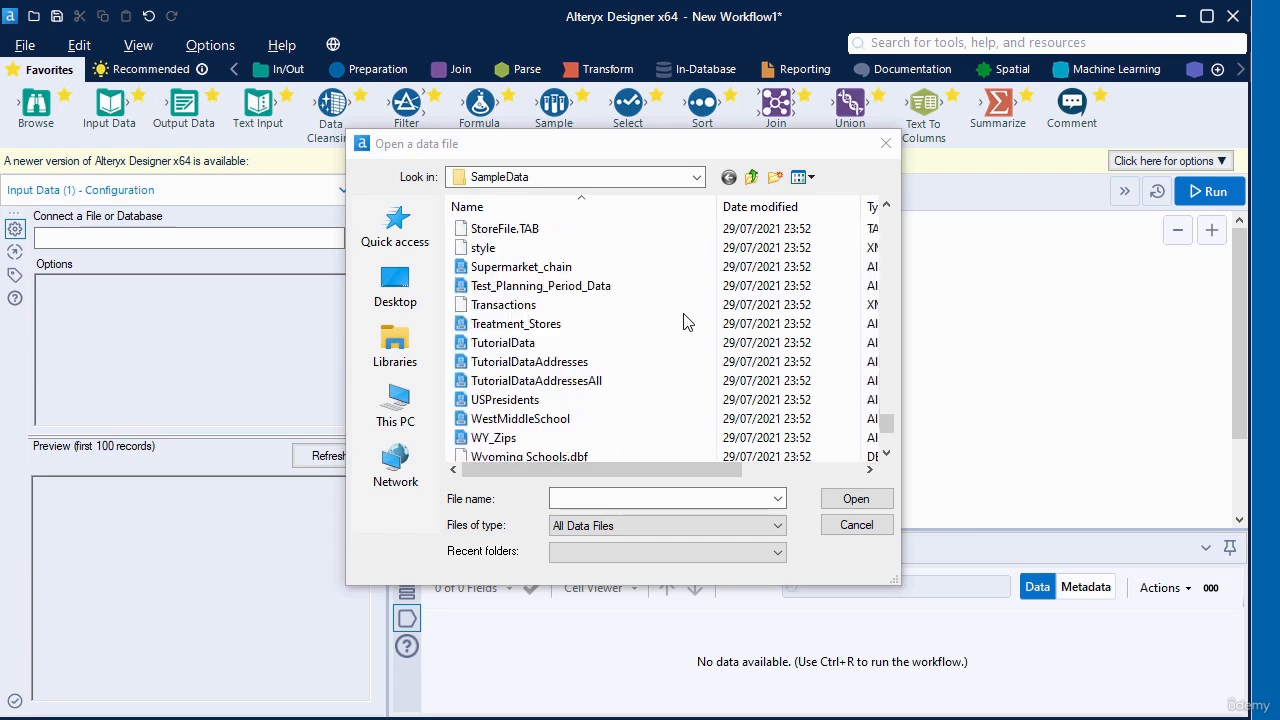
{"action": "left_click", "coordinate": [512, 346]}
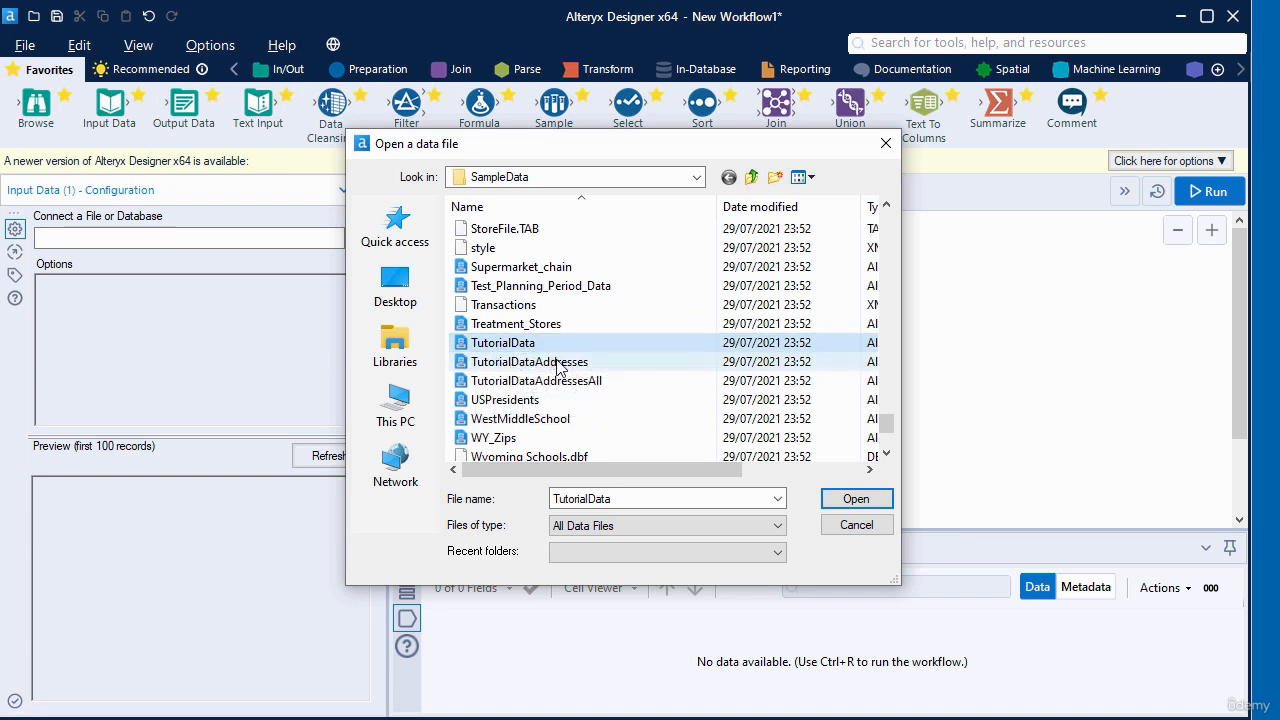
{"action": "left_click", "coordinate": [850, 501]}
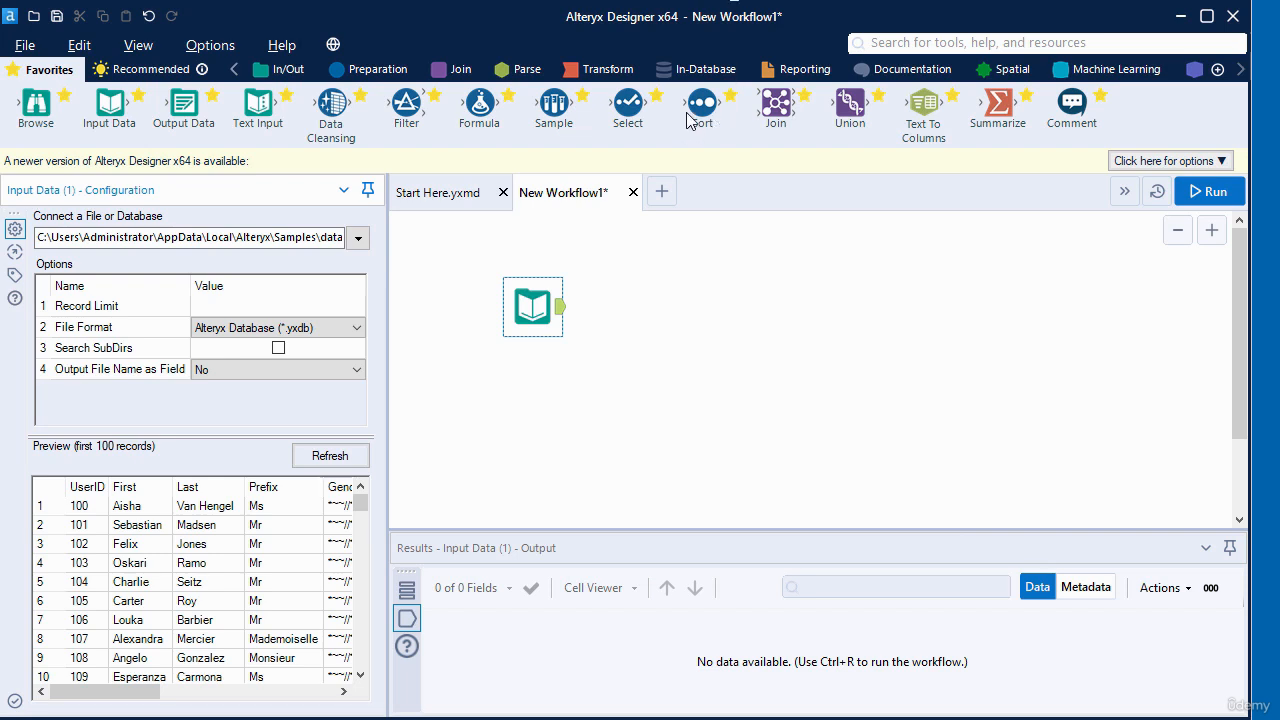
Add a Sort tool connected after the Input Data tool and sort by UserID in Descending order.
{"action": "mouse_move", "coordinate": [698, 108]}
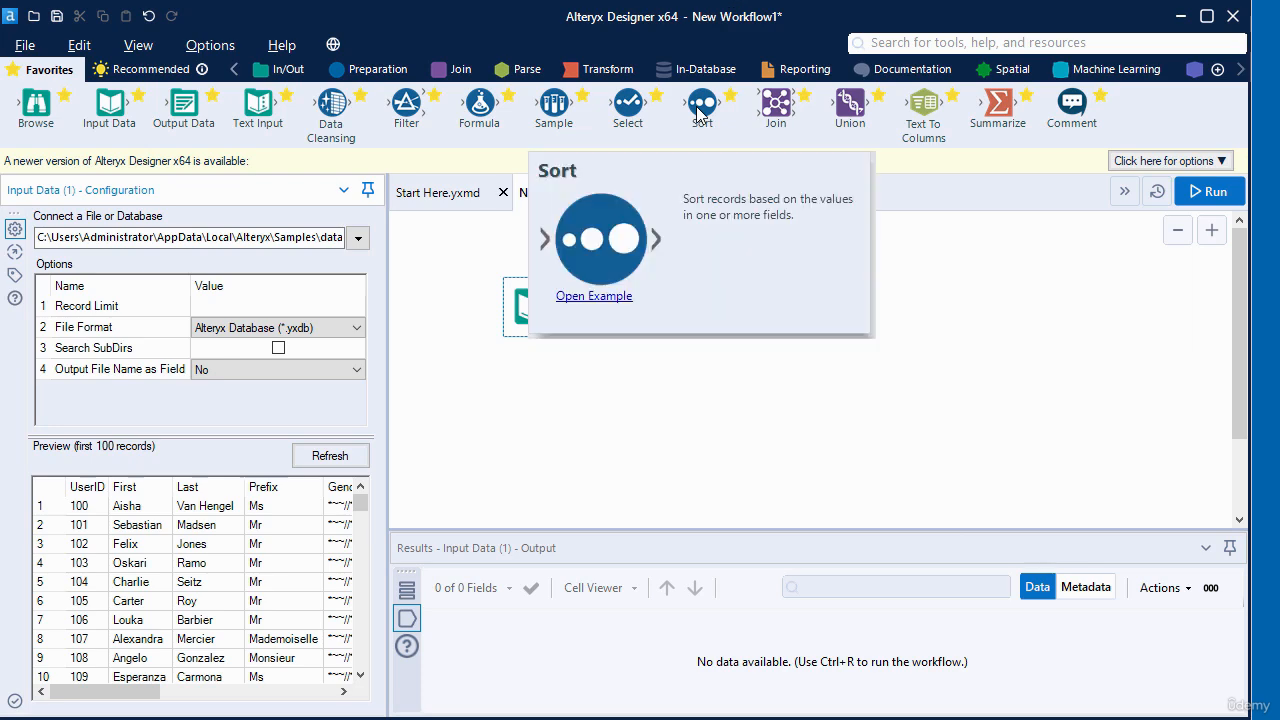
{"action": "left_click_drag", "start_coordinate": [698, 104], "coordinate": [656, 304]}
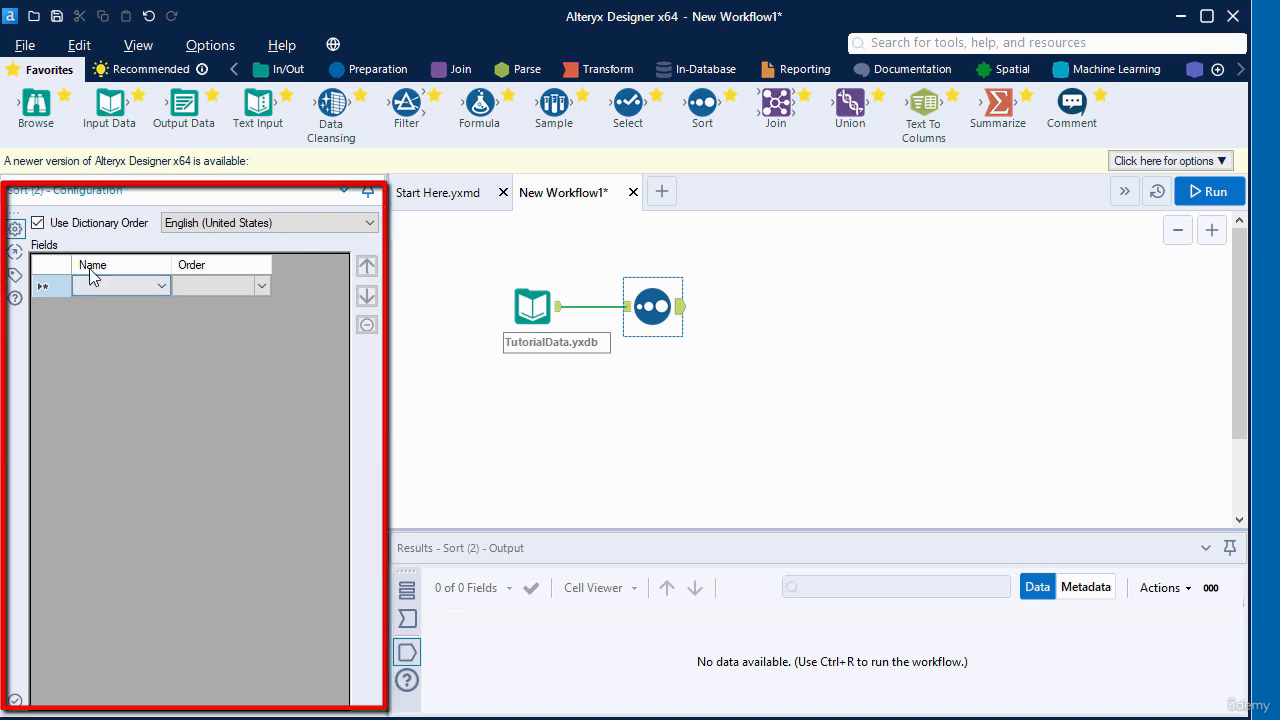
{"action": "left_click", "coordinate": [161, 287]}
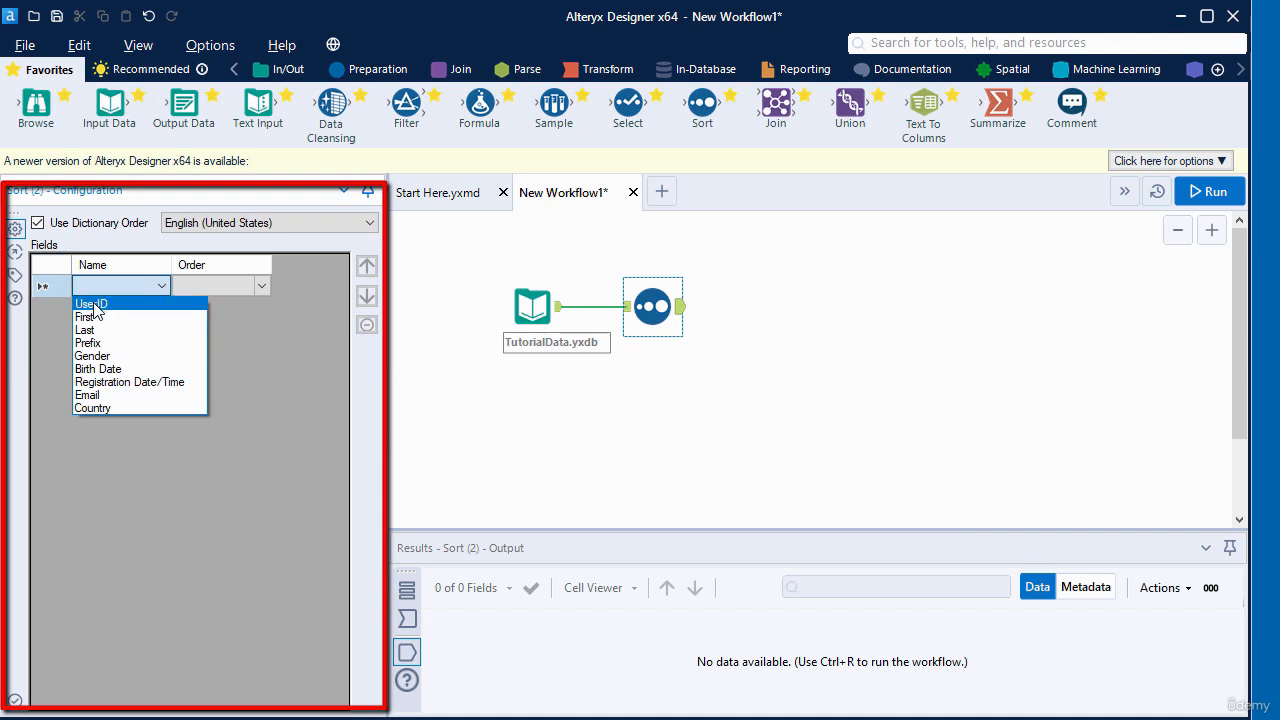
{"action": "left_click", "coordinate": [93, 304]}
{"action": "left_click", "coordinate": [183, 306]}
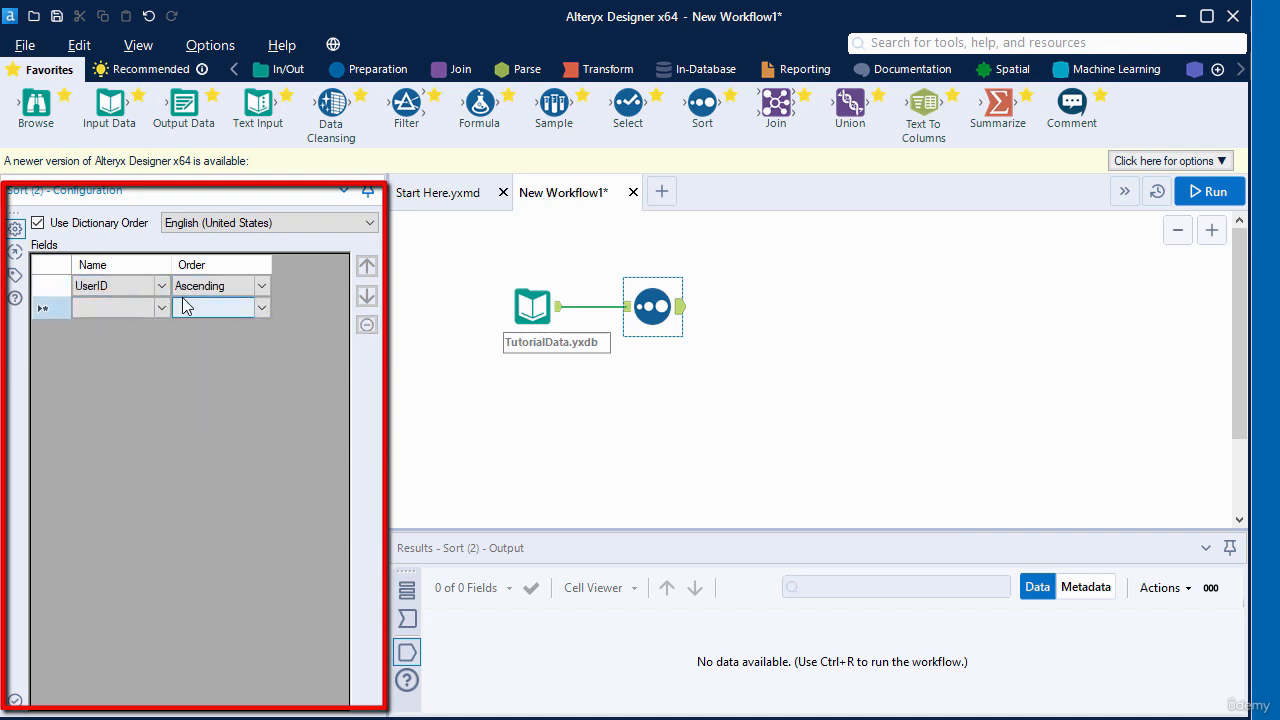
{"action": "left_click", "coordinate": [262, 286]}
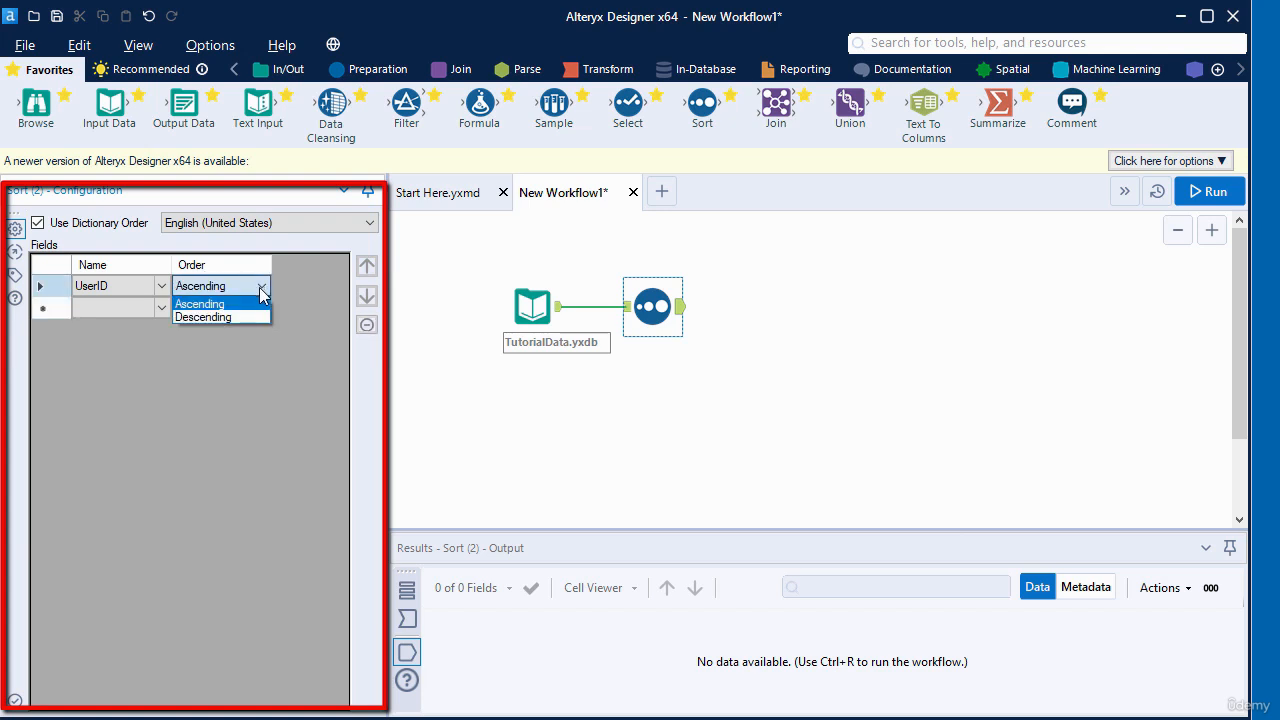
{"action": "left_click", "coordinate": [220, 318]}
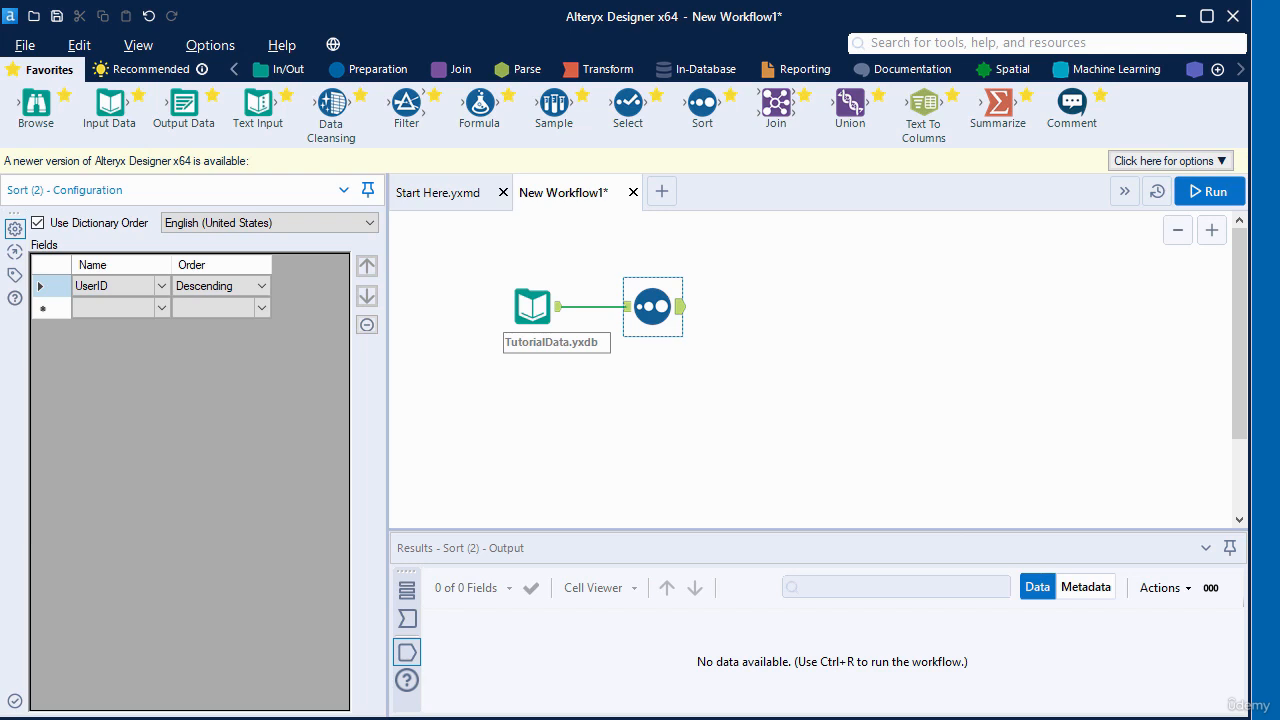
Add a Browse tool connected after the Sort tool and run the workflow, dismissing the completion message.
{"action": "mouse_move", "coordinate": [34, 110]}
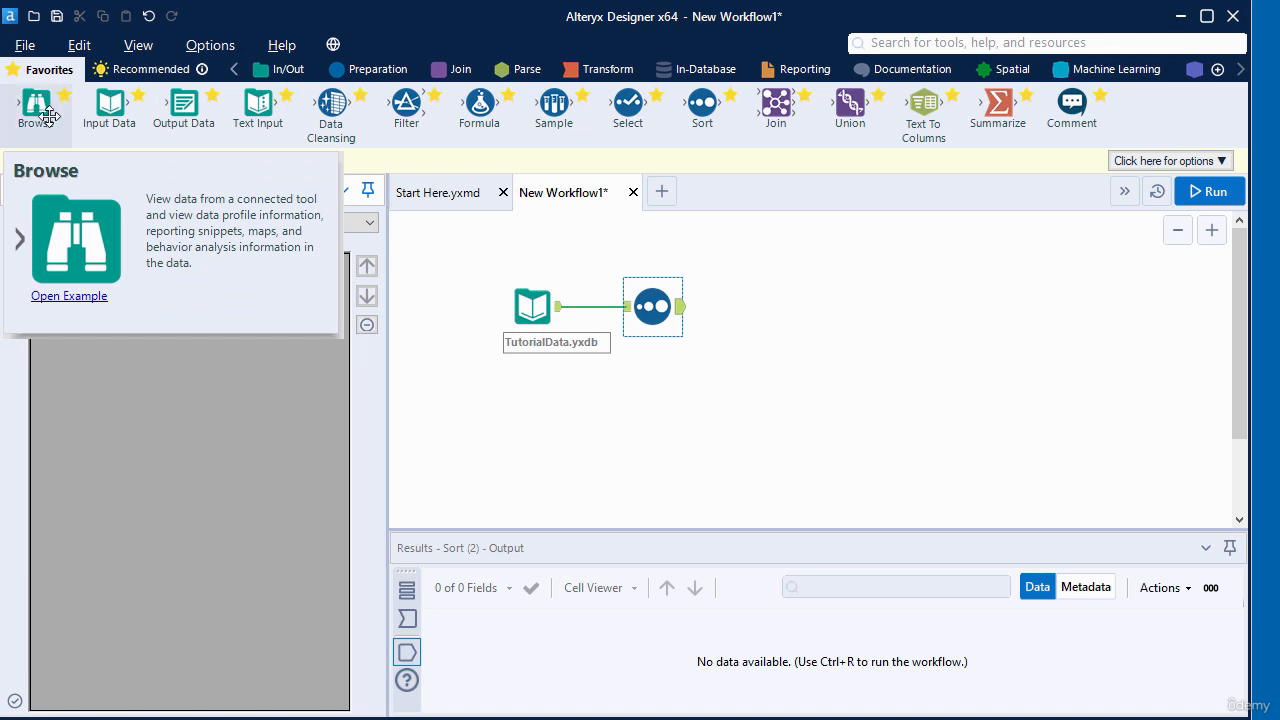
{"action": "left_click_drag", "start_coordinate": [36, 112], "coordinate": [763, 309]}
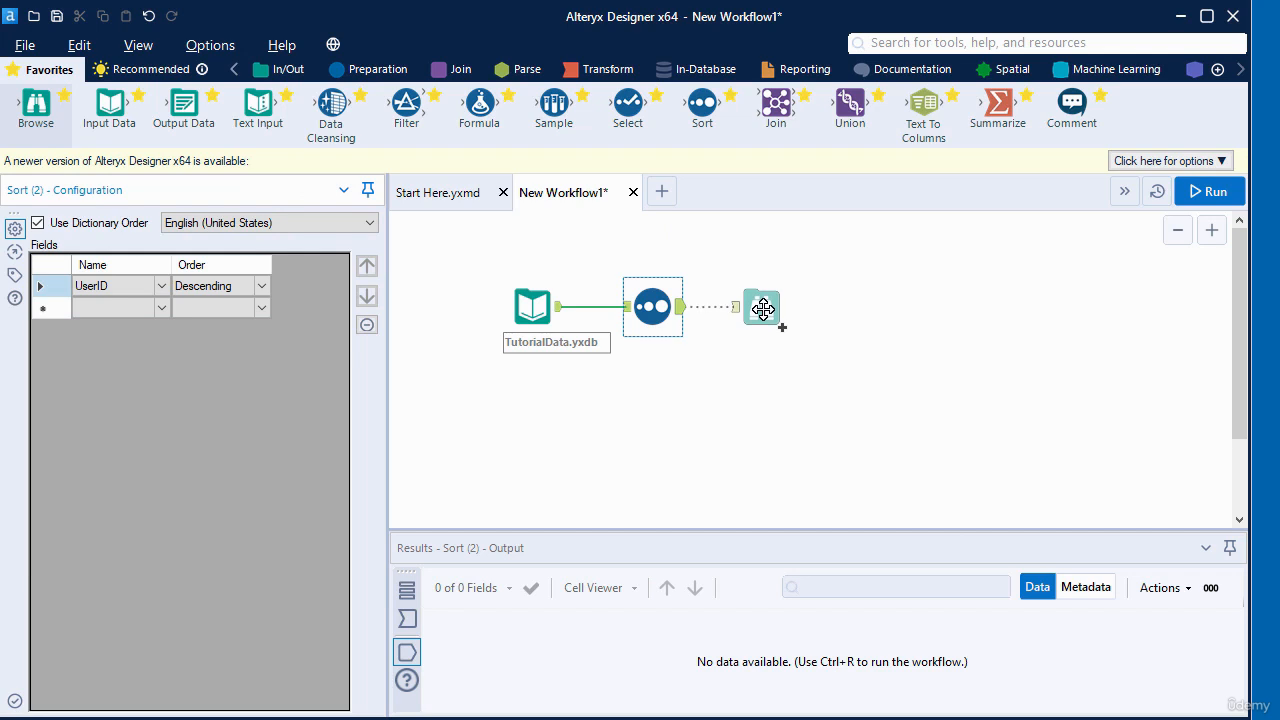
{"action": "left_click_drag", "start_coordinate": [763, 309], "coordinate": [761, 308]}
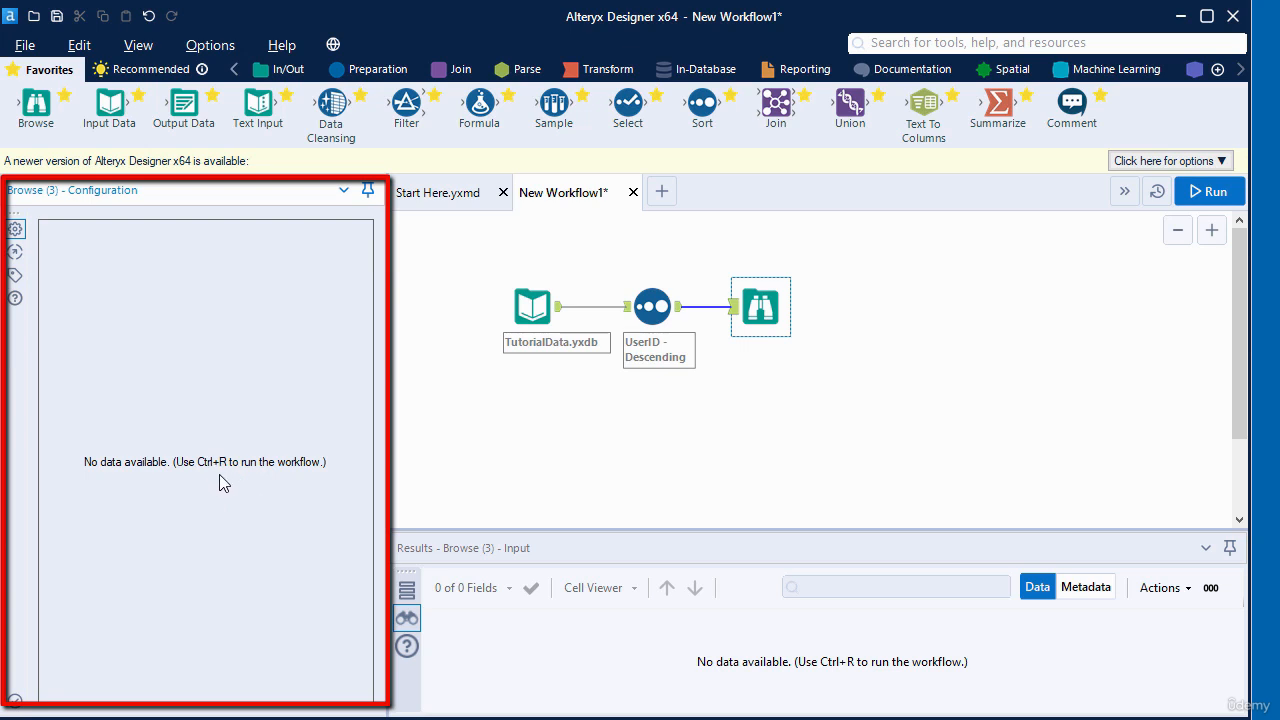
{"action": "left_click", "coordinate": [1201, 193]}
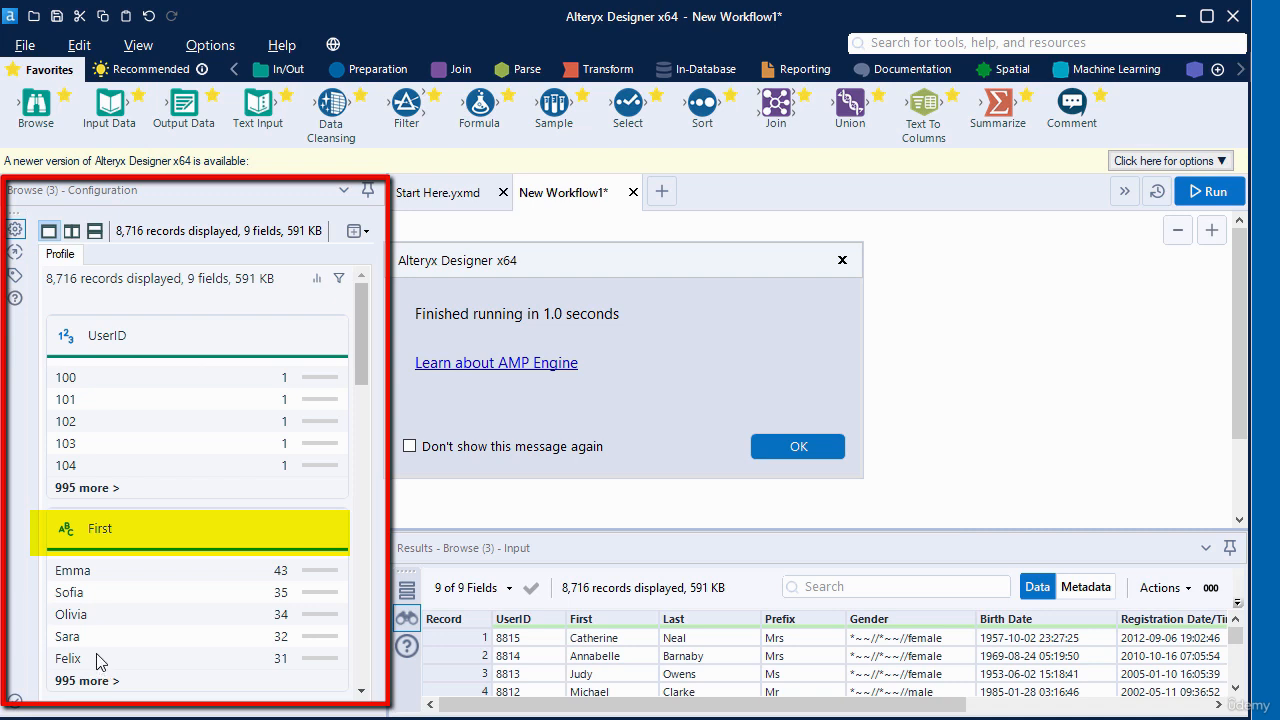
{"action": "left_click", "coordinate": [796, 447]}
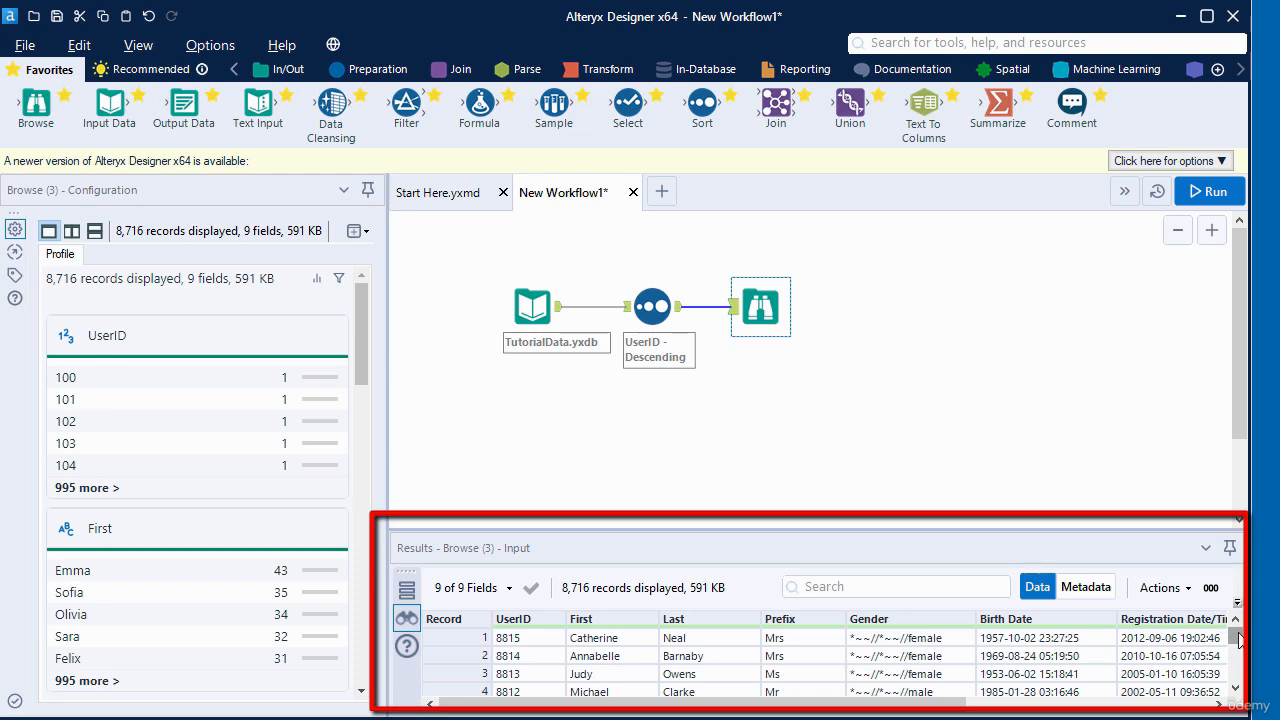
Enlarge the results area slightly and view the Browse tool's messages and the whole workflow's run messages.
{"action": "mouse_move", "coordinate": [1240, 640]}
{"action": "left_mouse_down"}
{"action": "mouse_move", "coordinate": [1248, 683]}
{"action": "mouse_move", "coordinate": [1240, 638]}
{"action": "left_mouse_up"}
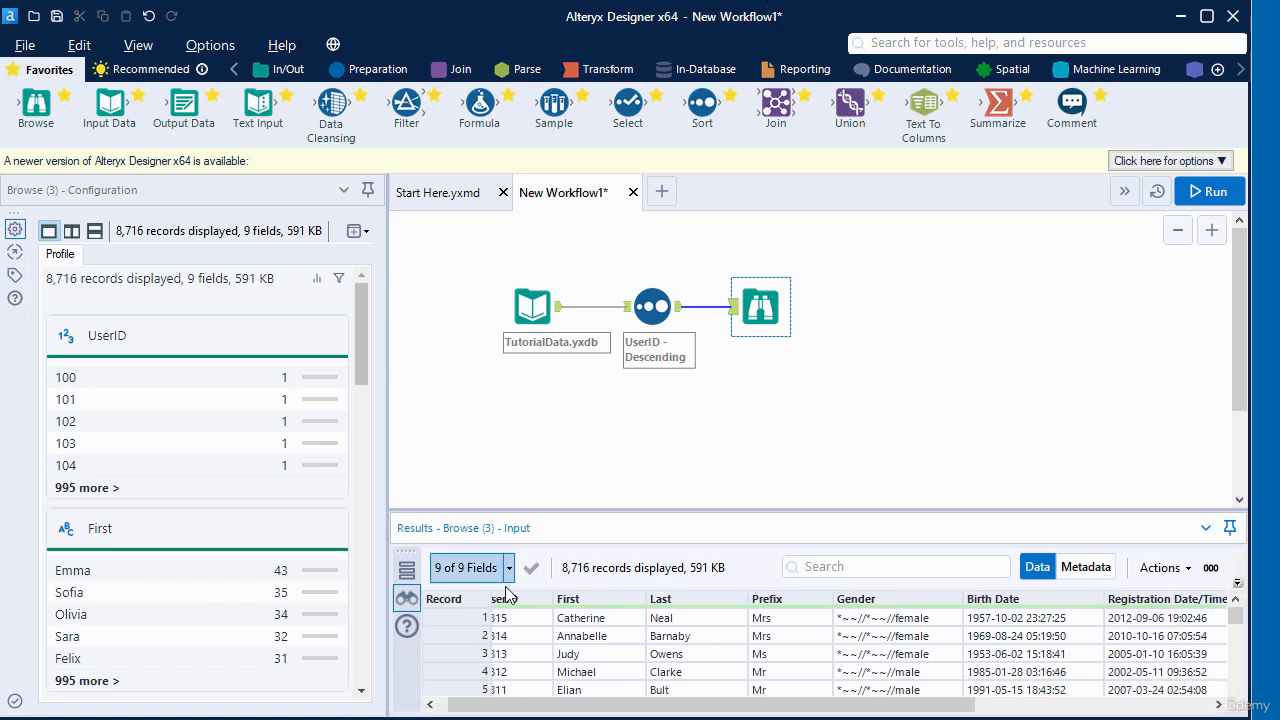
{"action": "left_click", "coordinate": [408, 574]}
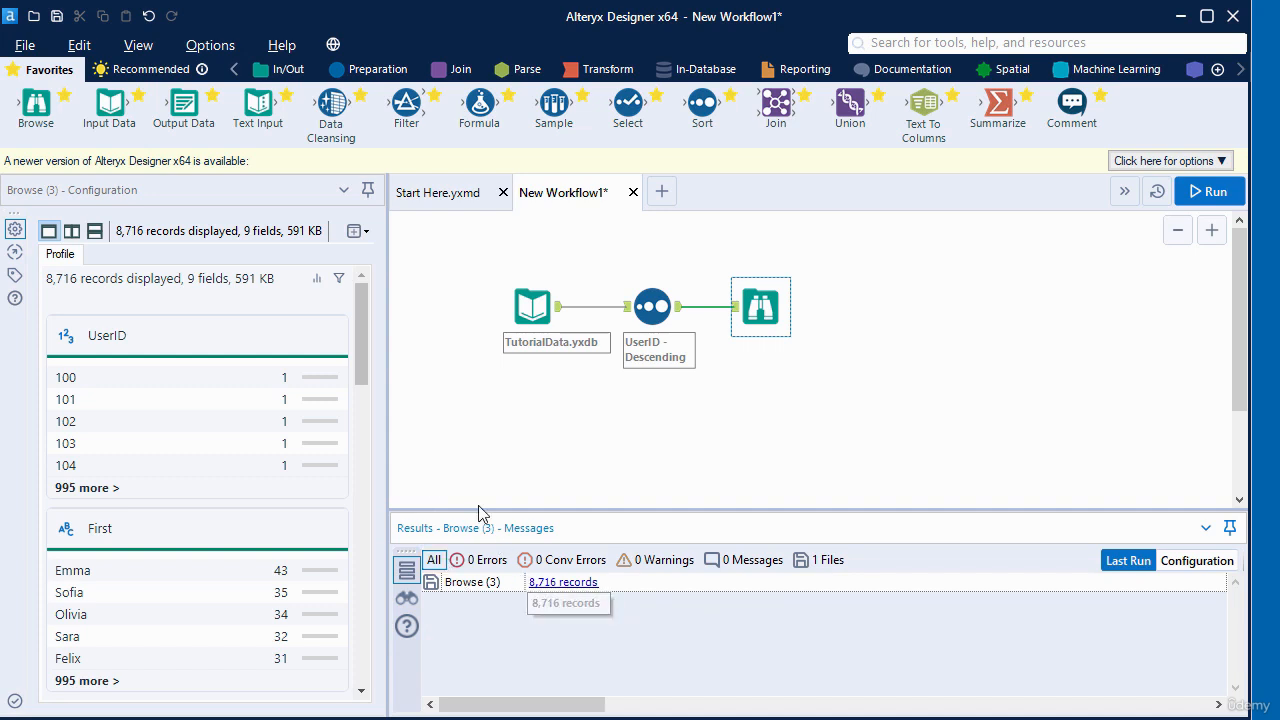
{"action": "left_click", "coordinate": [518, 460]}
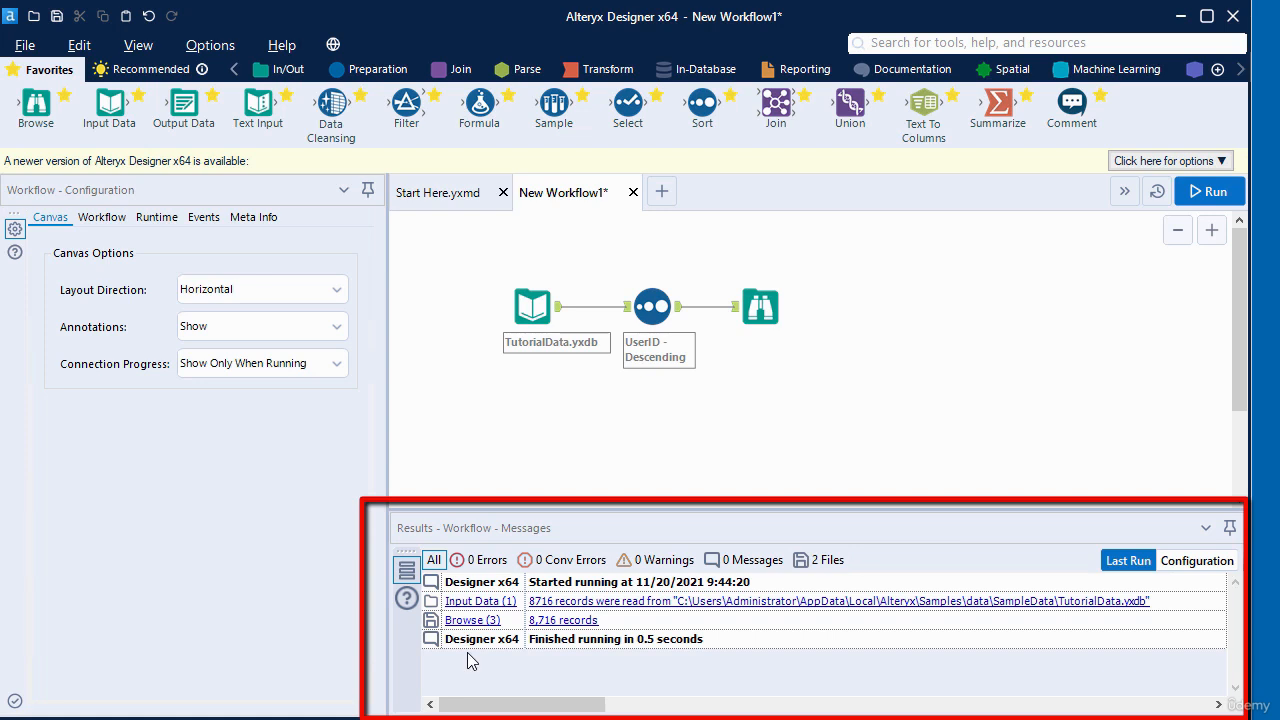
Inspect the Input Data and Browse entries in the run messages, then return to the workflow's messages.
{"action": "left_click", "coordinate": [488, 607]}
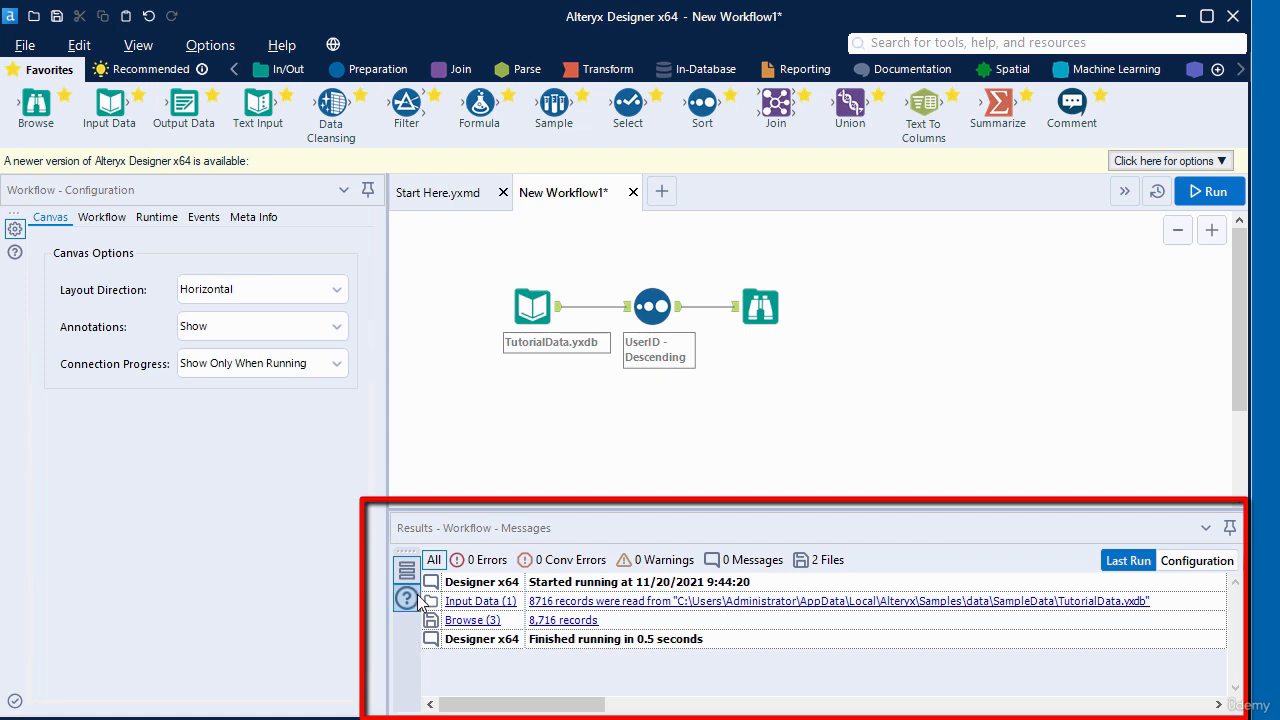
{"action": "left_click", "coordinate": [492, 605]}
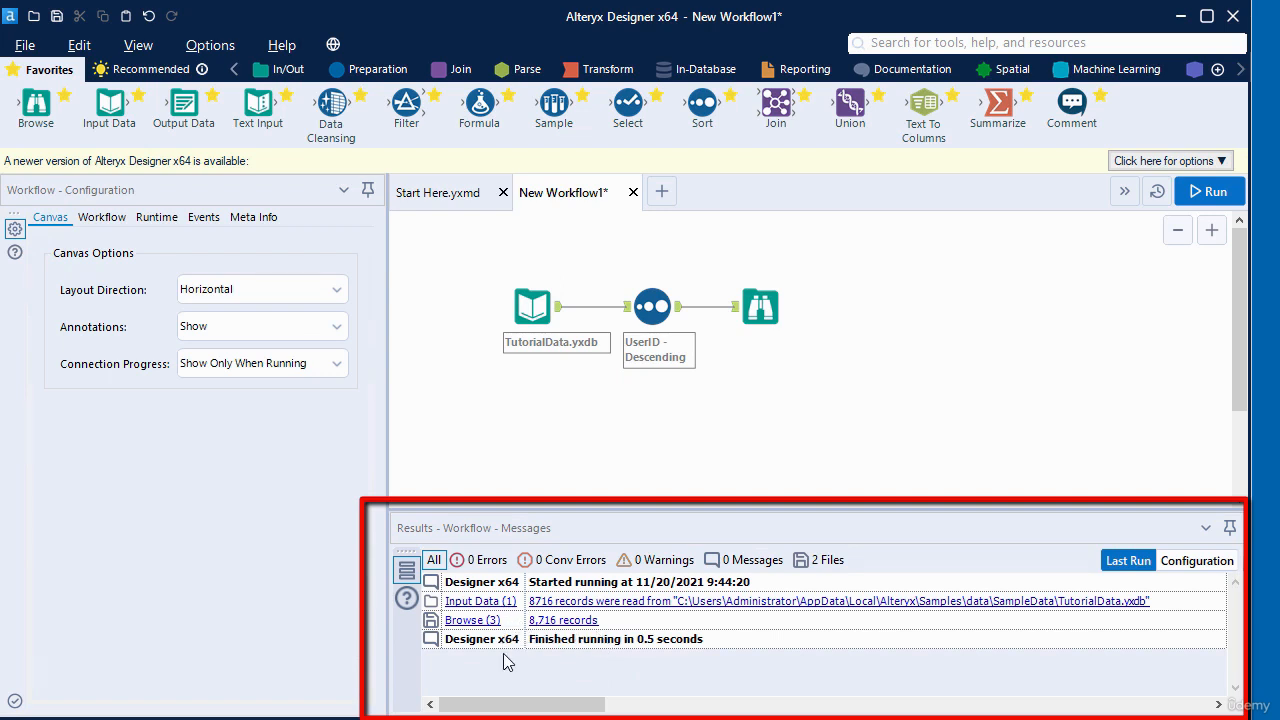
{"action": "left_click", "coordinate": [463, 622]}
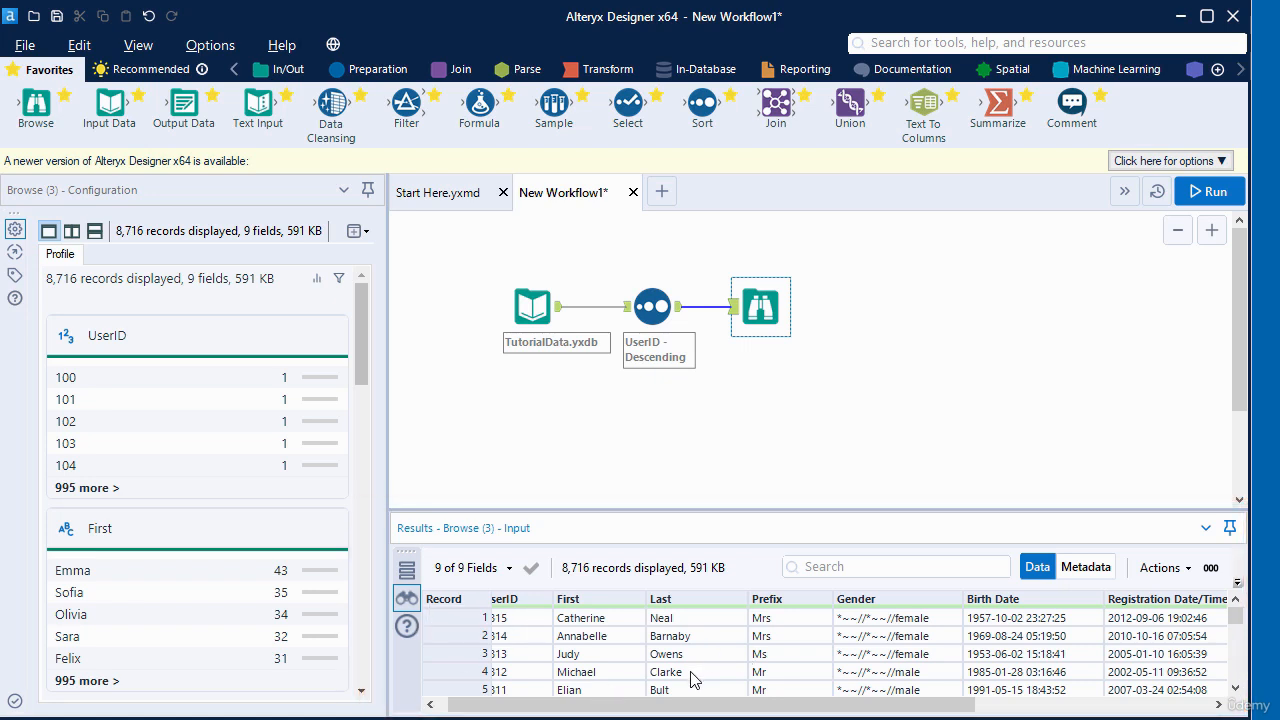
{"action": "key", "text": "Escape"}
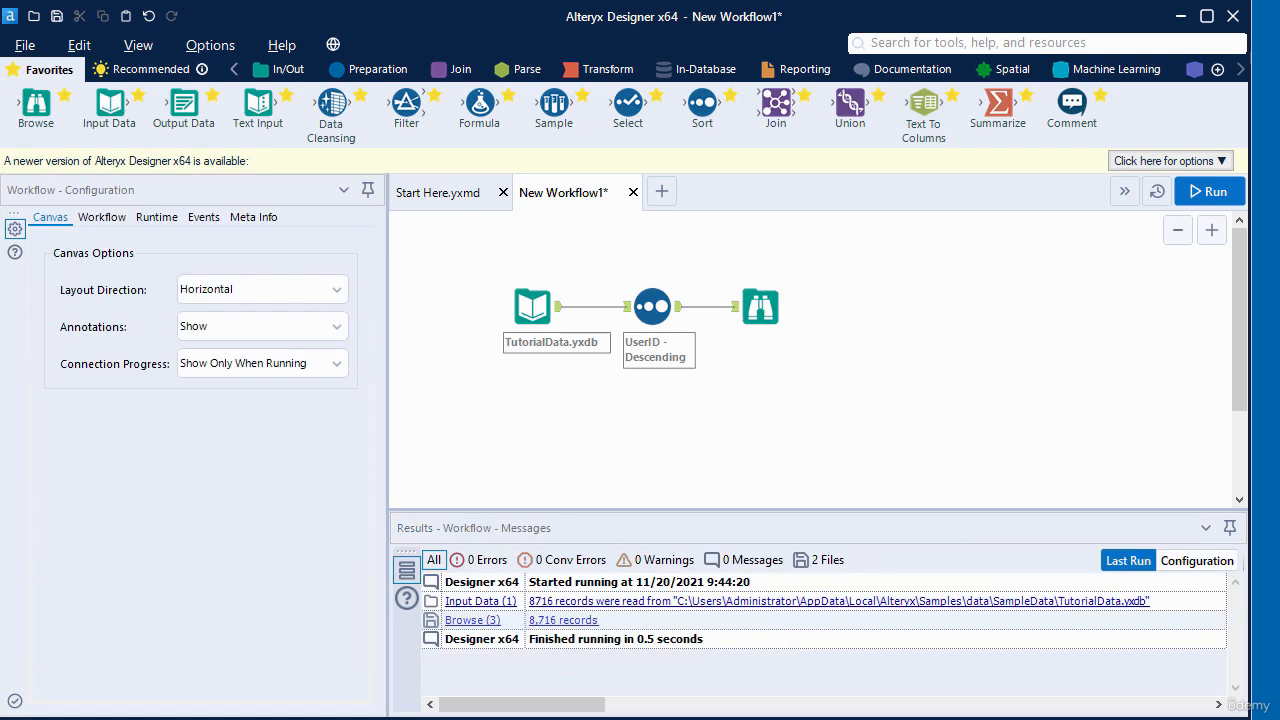
Save the workflow as a Designer x64 Workflows (*.yxmd) file named Basic Workflow.
{"action": "left_click", "coordinate": [22, 50]}
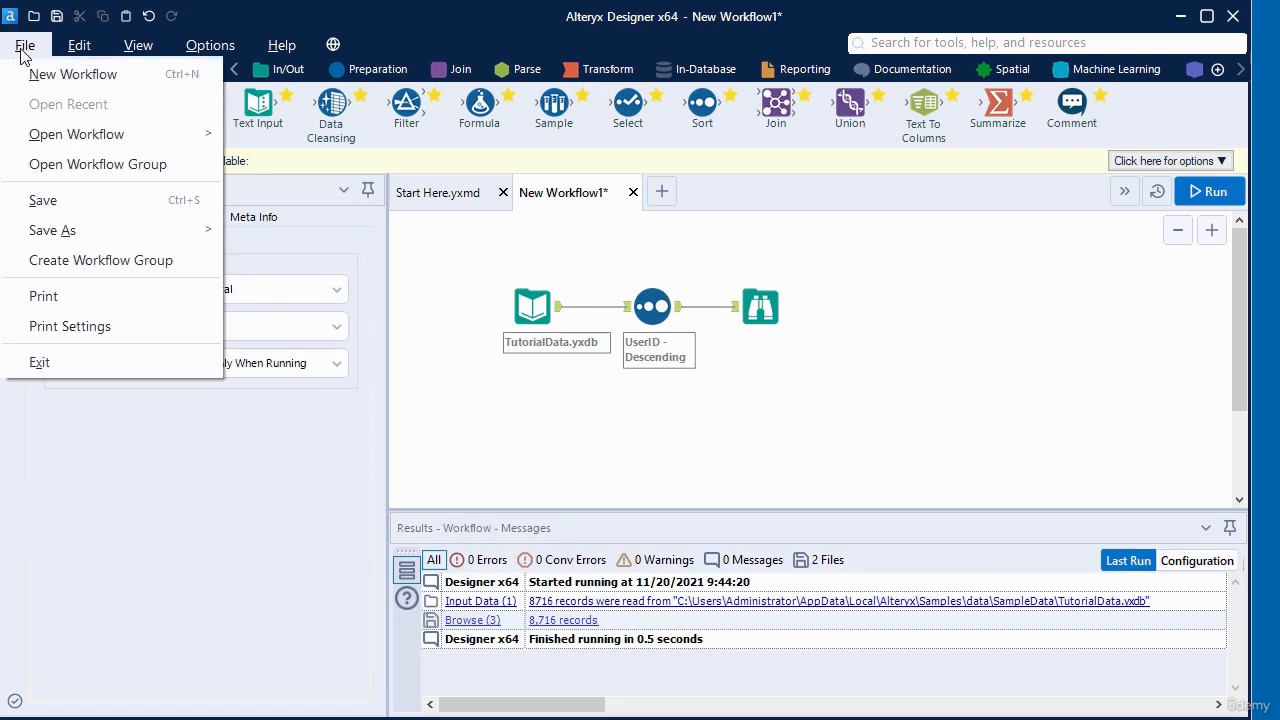
{"action": "left_click", "coordinate": [43, 203]}
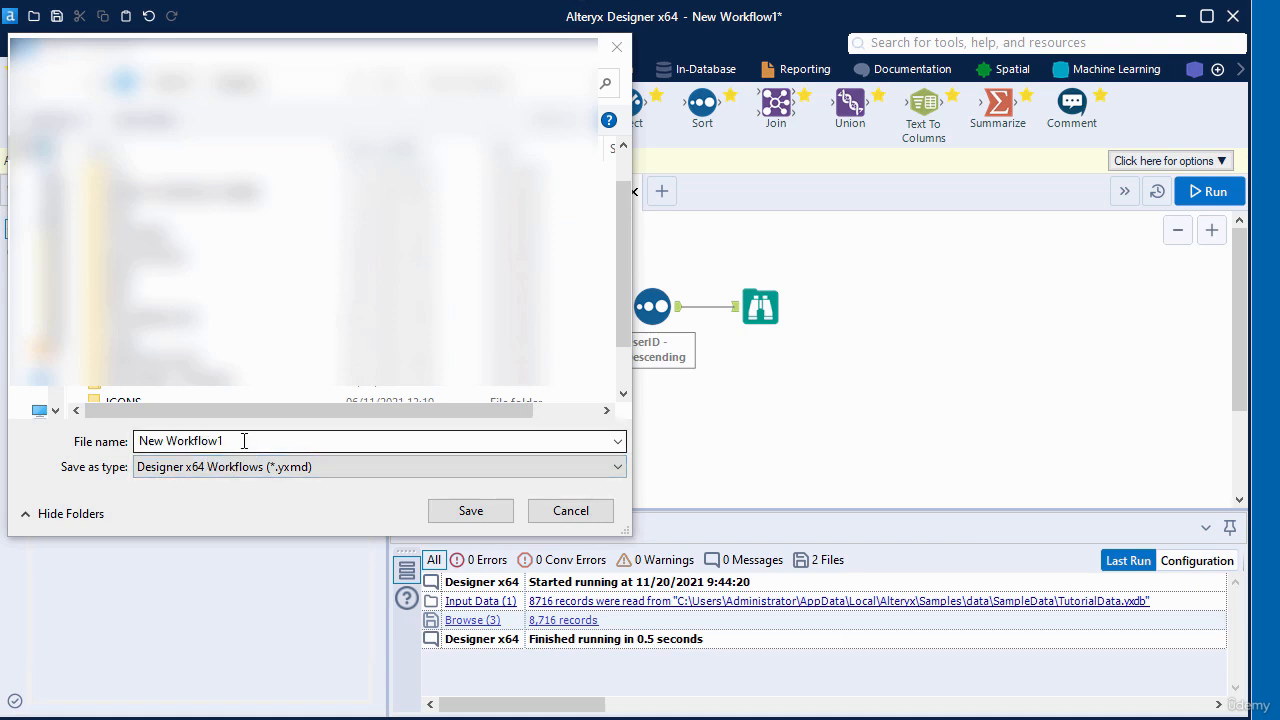
{"action": "left_click_drag", "start_coordinate": [243, 440], "coordinate": [135, 442]}
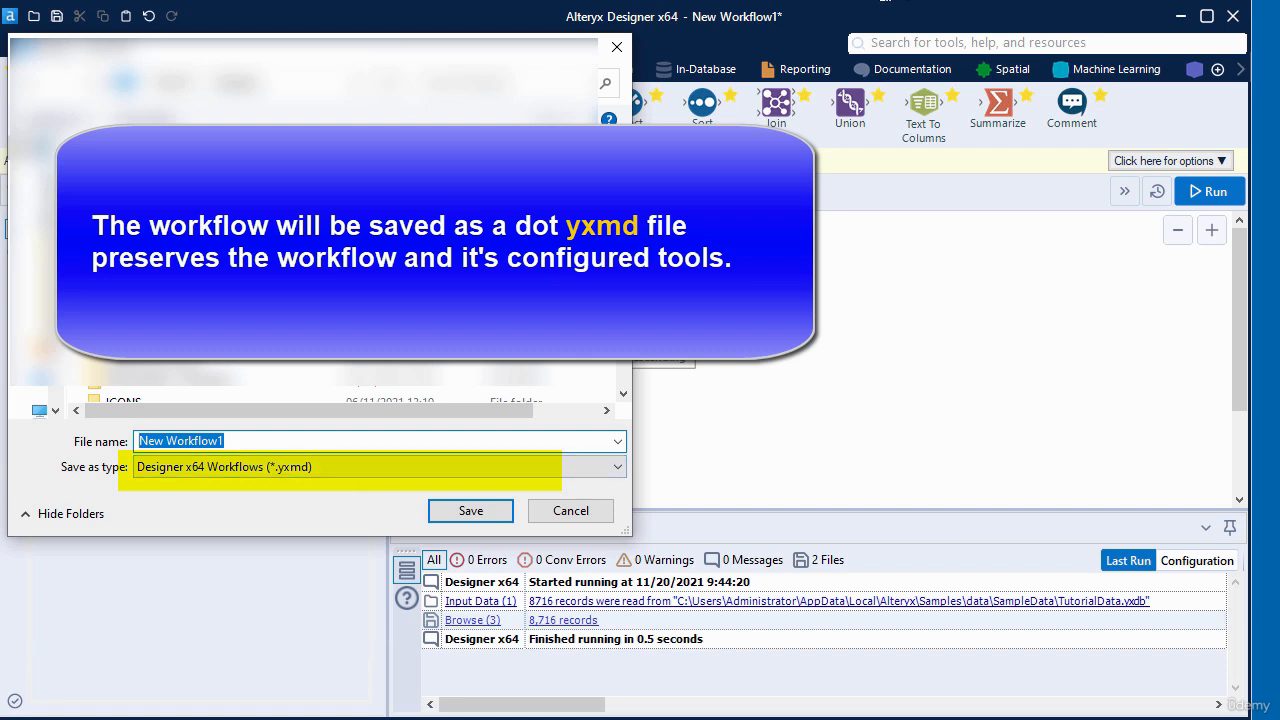
{"action": "type", "text": "Basic Workflow"}
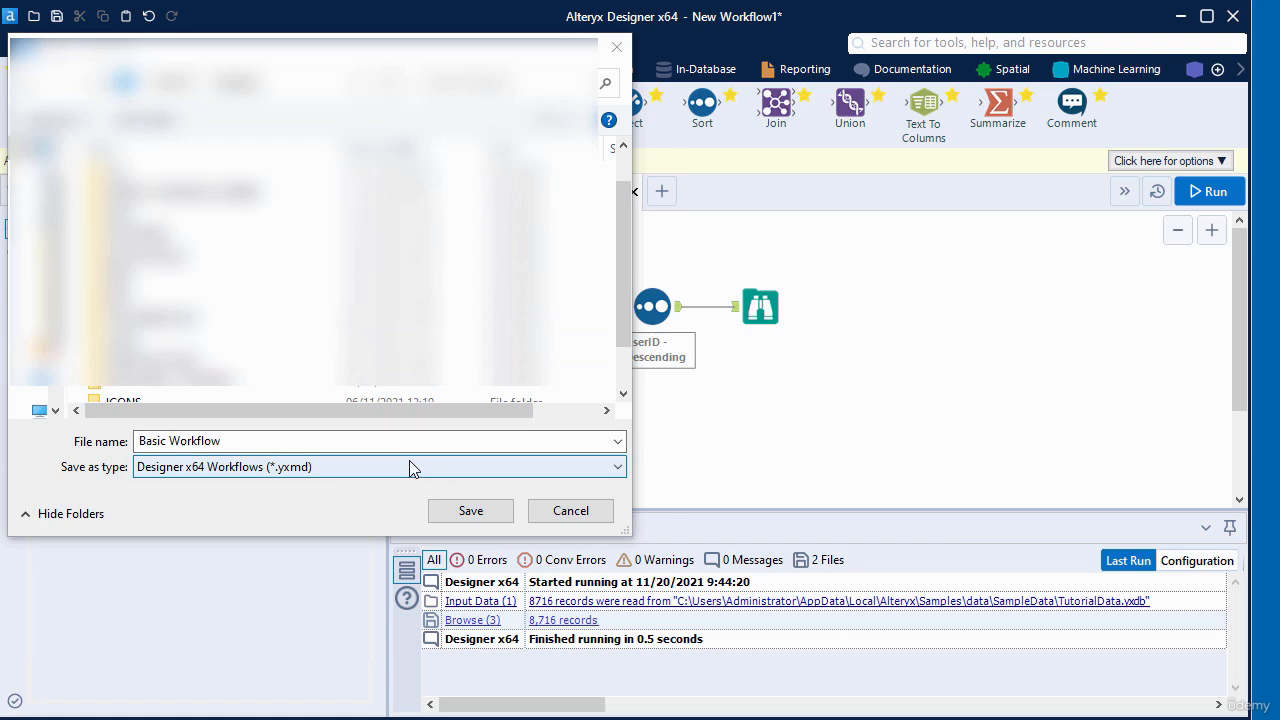
{"action": "left_click", "coordinate": [470, 511]}
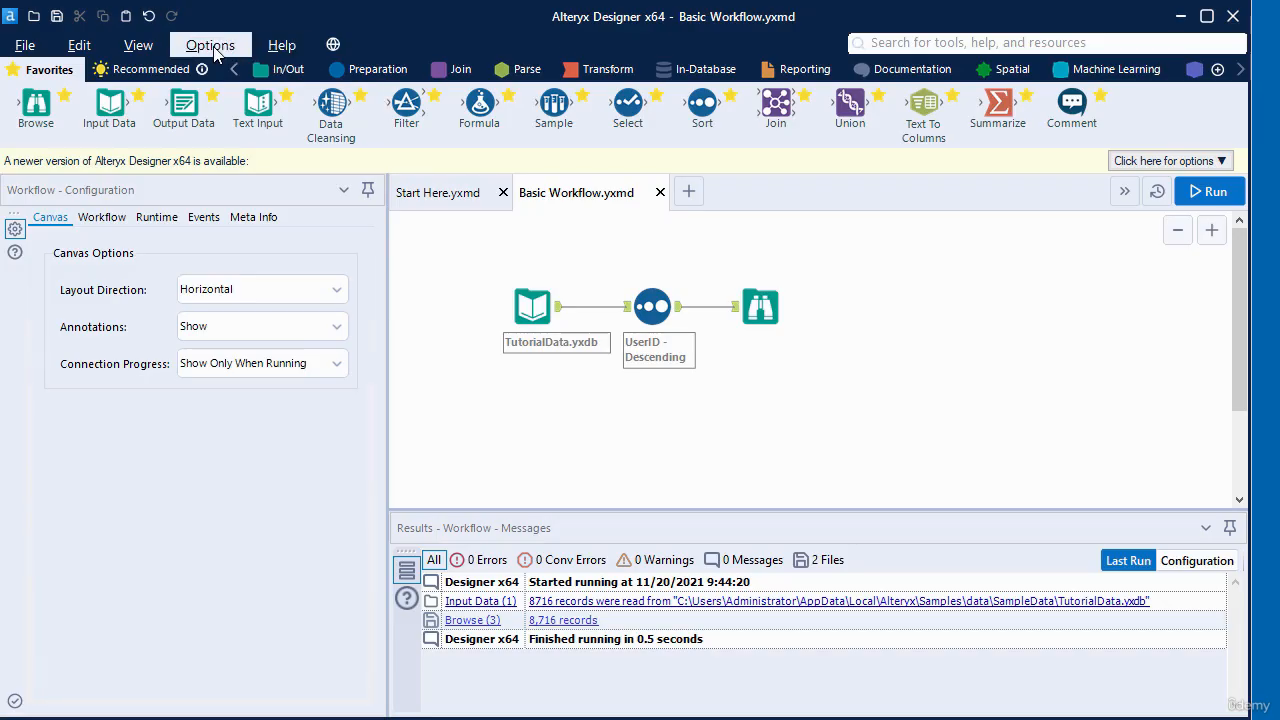
Export the workflow with its TutorialData asset as the package Basic Workflow.yxzp on the Desktop and show the package in its folder.
{"action": "left_click", "coordinate": [210, 48]}
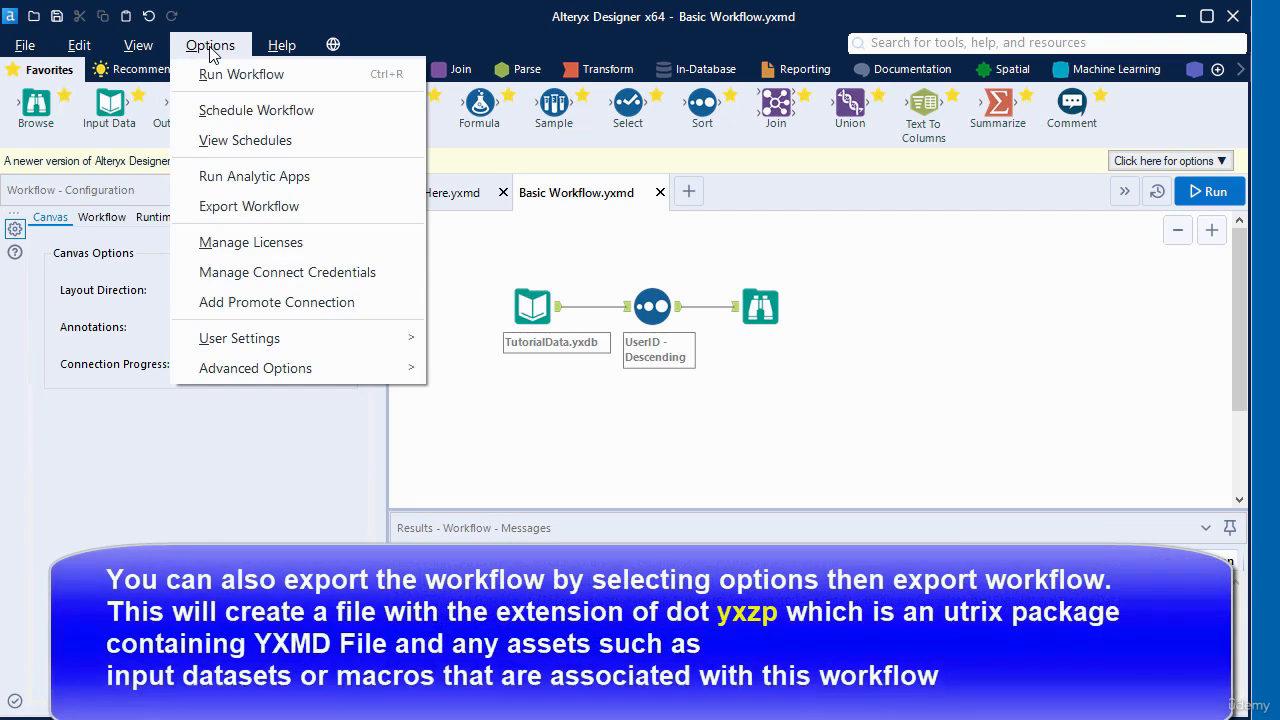
{"action": "left_click", "coordinate": [279, 206]}
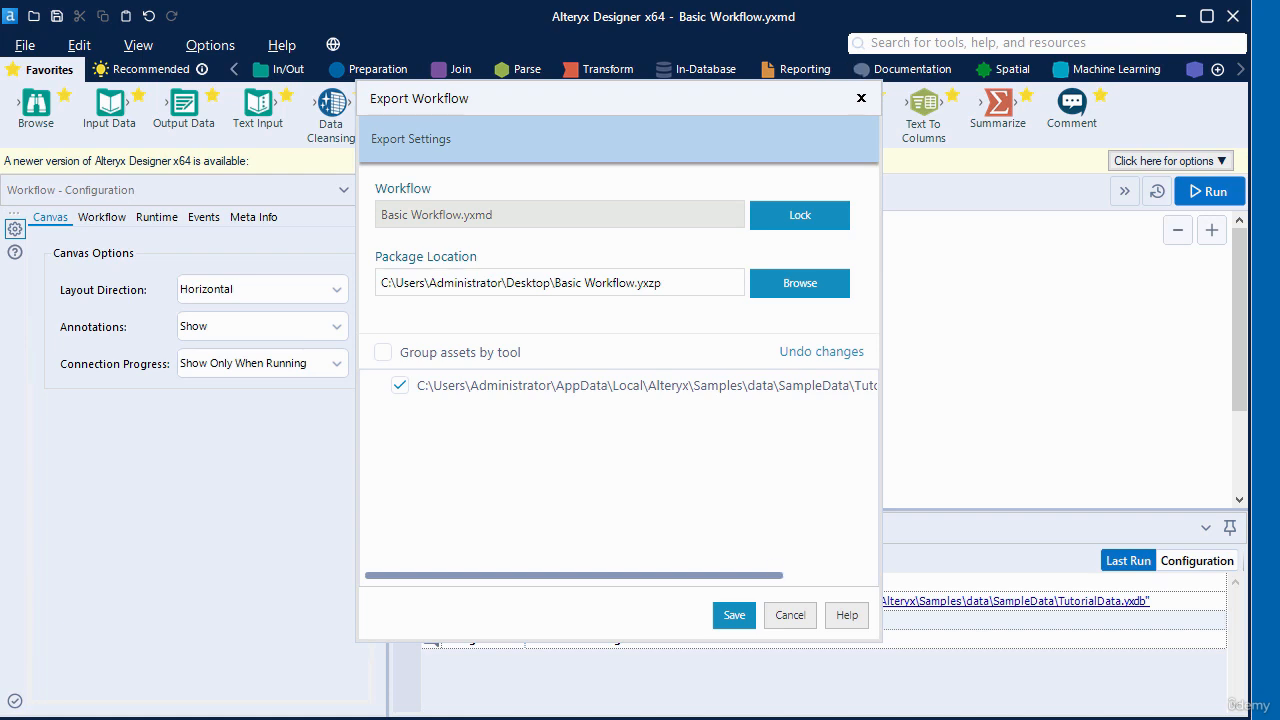
{"action": "left_click", "coordinate": [734, 615]}
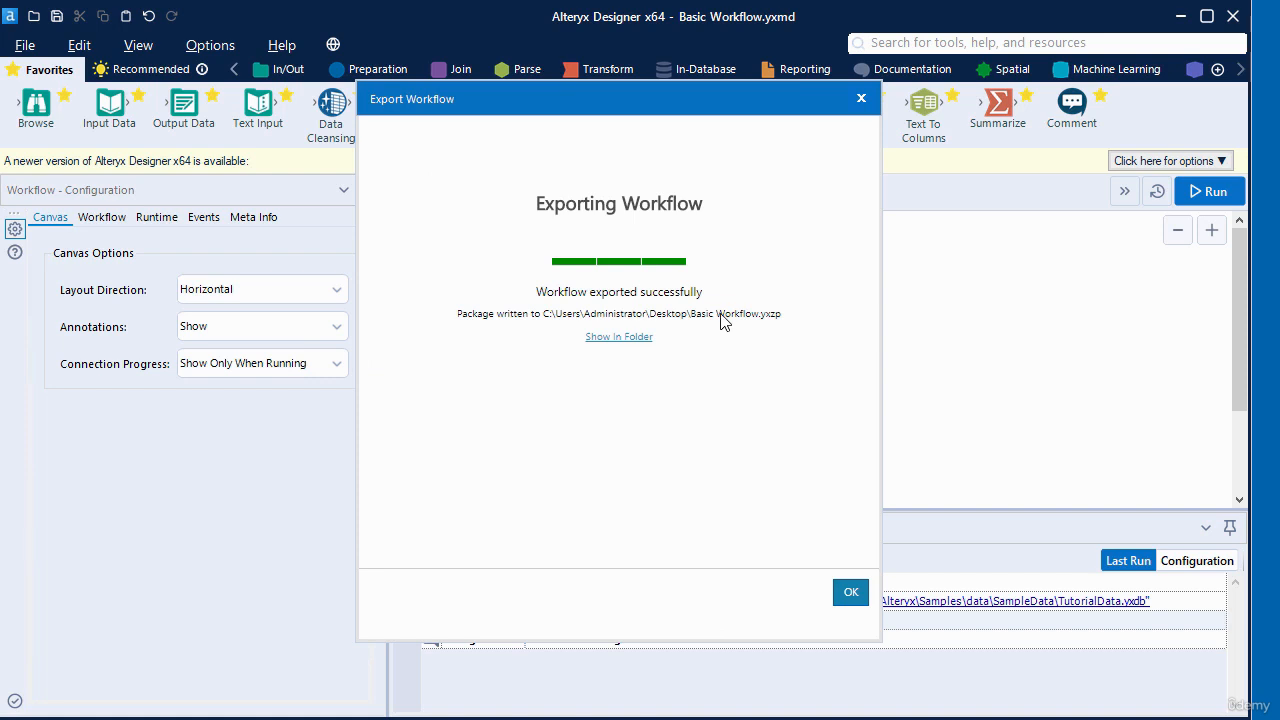
{"action": "left_click", "coordinate": [619, 337]}
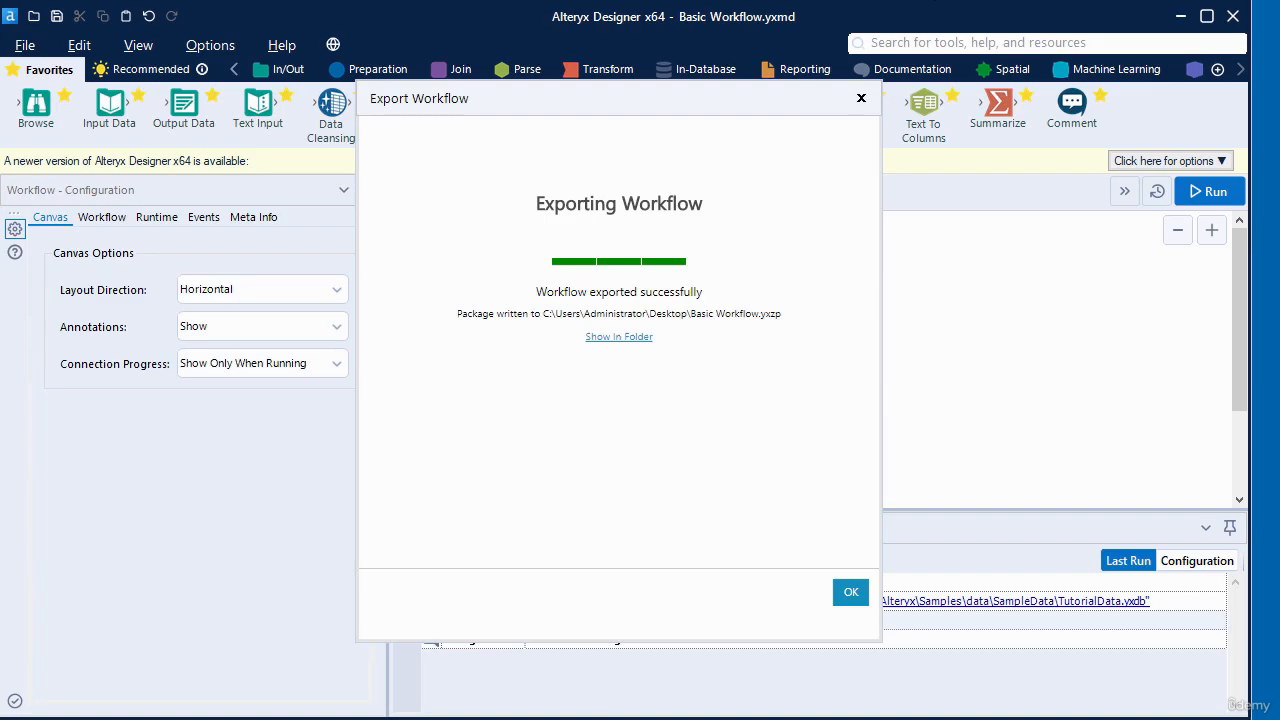